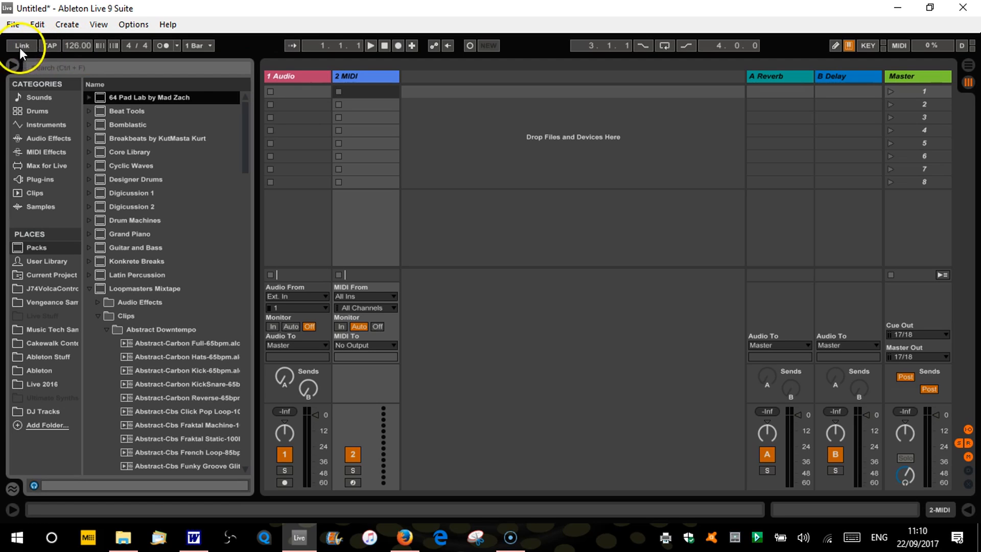
Show the Instruments category in the browser and delete the 1 Audio track from the set.
{"action": "left_click", "coordinate": [58, 125]}
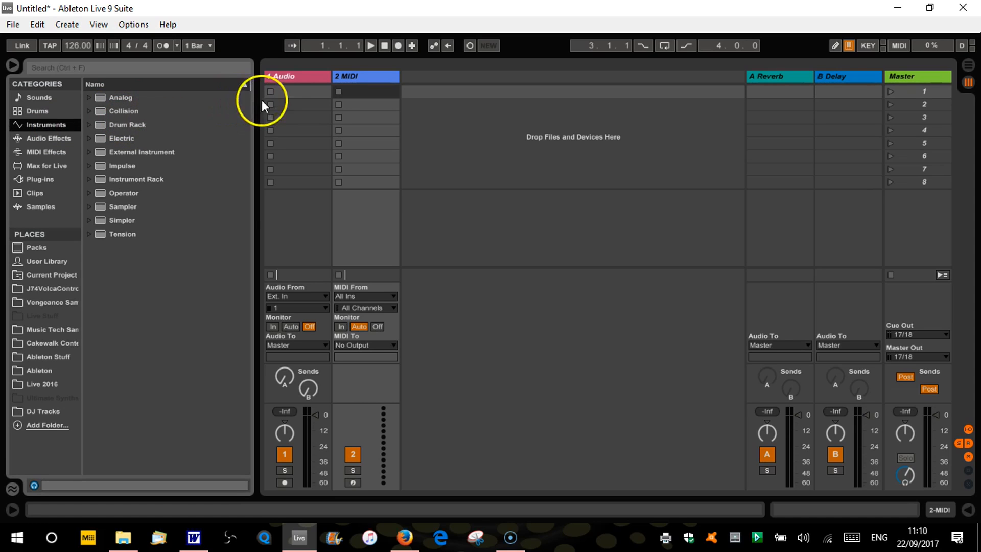
{"action": "left_click", "coordinate": [296, 78]}
{"action": "key", "text": "Delete"}
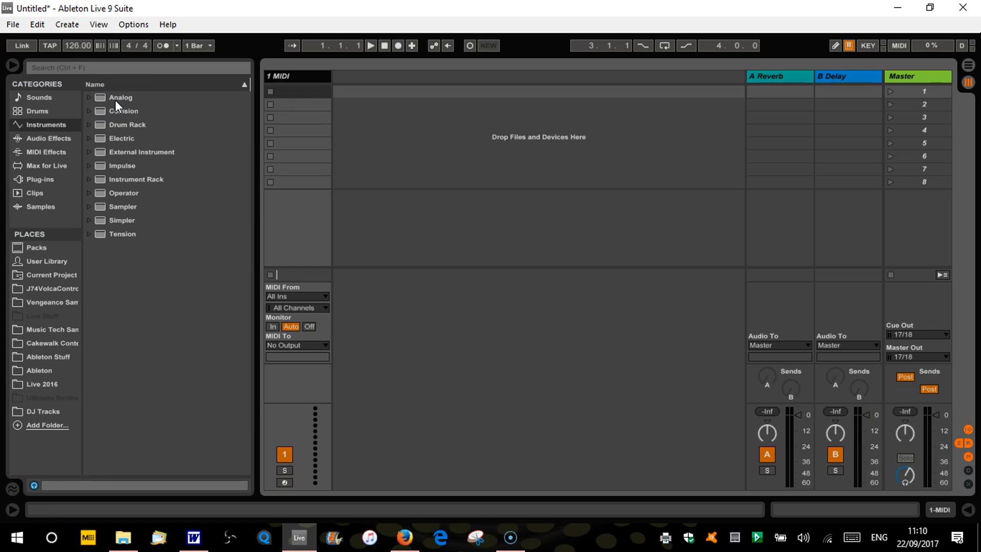
Load the Deep Hop Bass.adg preset from Analog's Bass folder onto the MIDI track.
{"action": "left_click", "coordinate": [90, 98]}
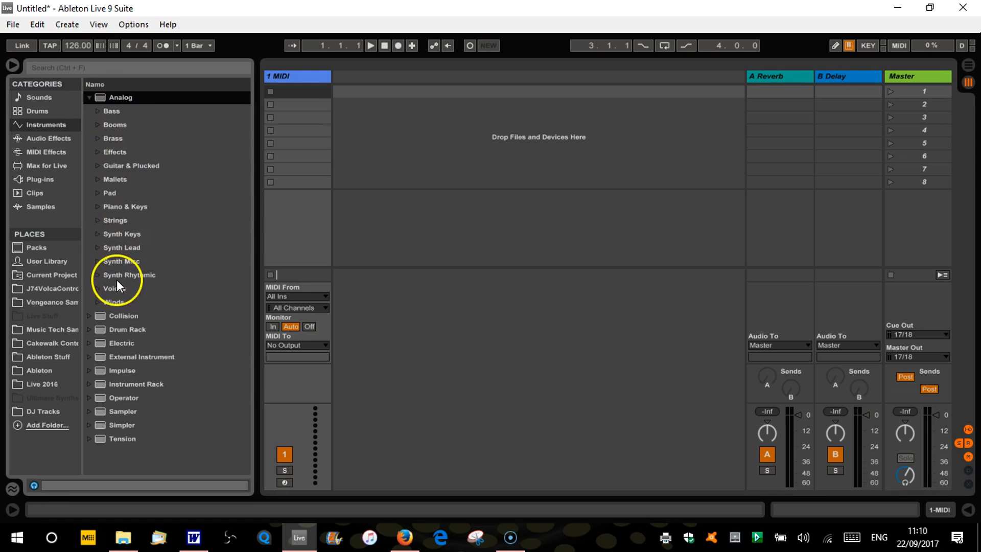
{"action": "left_click", "coordinate": [101, 112]}
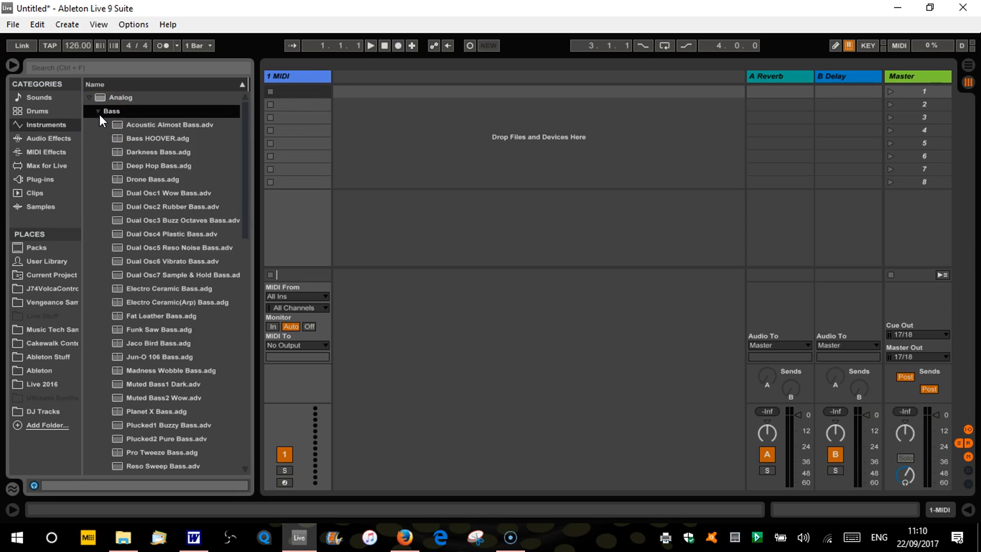
{"action": "left_click", "coordinate": [152, 166]}
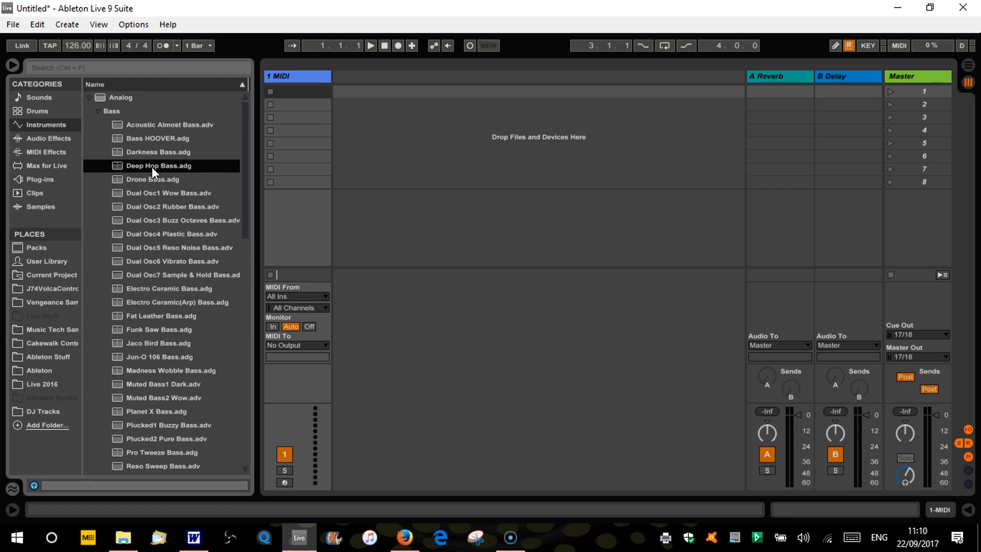
{"action": "left_click_drag", "start_coordinate": [152, 167], "coordinate": [306, 82]}
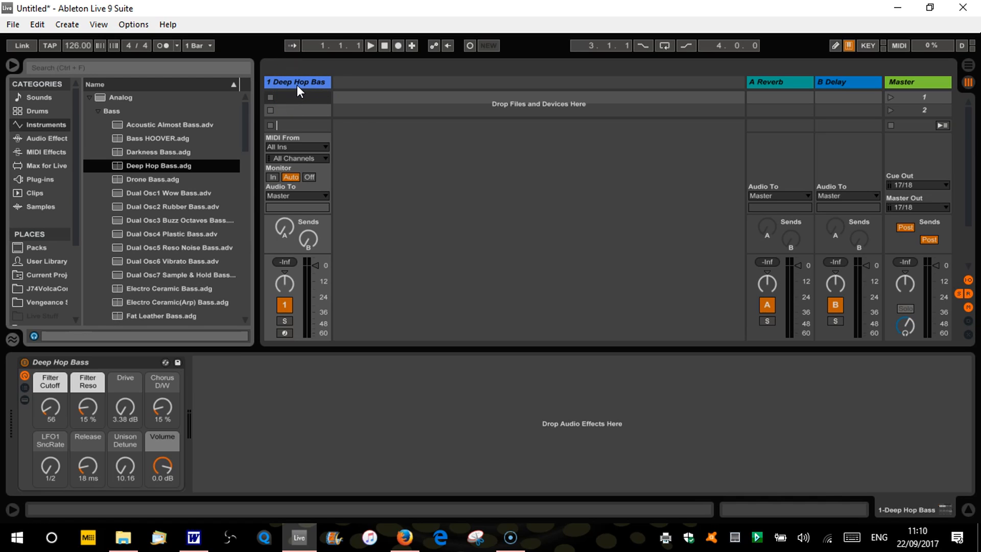
Arm the Deep Hop Bass MIDI track for recording.
{"action": "left_click", "coordinate": [315, 159]}
{"action": "left_click", "coordinate": [267, 175]}
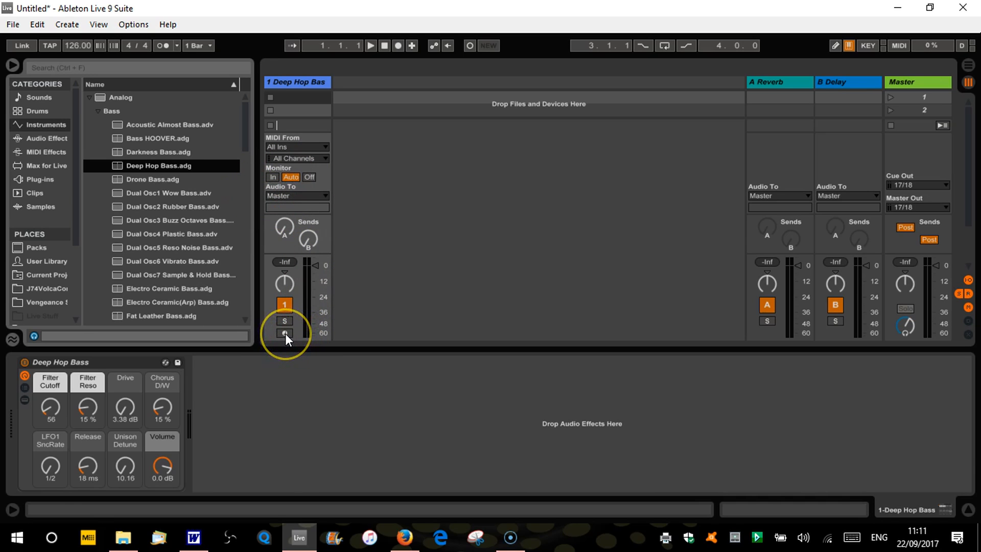
{"action": "left_click", "coordinate": [285, 333]}
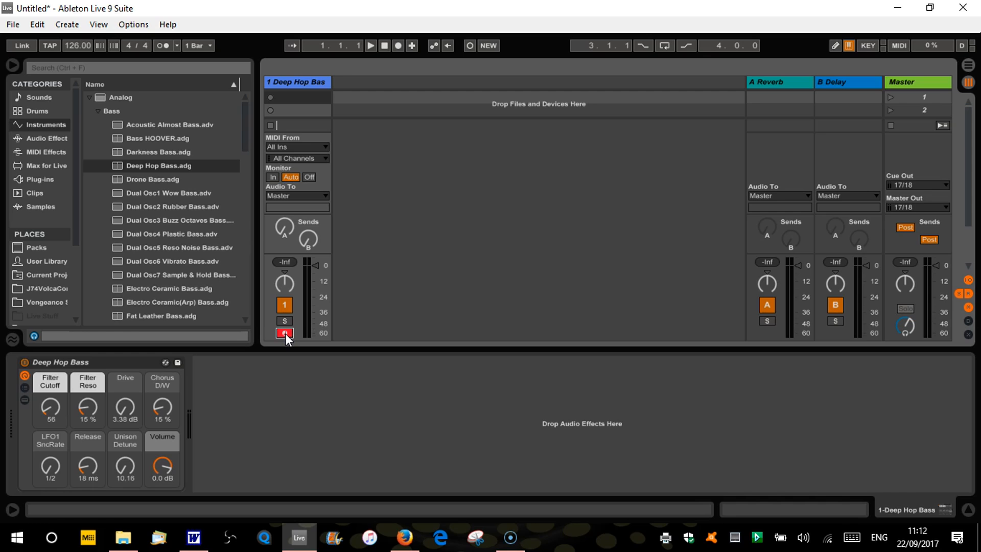
Toggle the computer MIDI keyboard input and start Hot-Swap mode for the Deep Hop Bass instrument.
{"action": "left_click", "coordinate": [483, 323]}
{"action": "left_click", "coordinate": [850, 45]}
{"action": "key", "text": "a"}
{"action": "key", "text": "q"}
{"action": "left_click", "coordinate": [252, 239]}
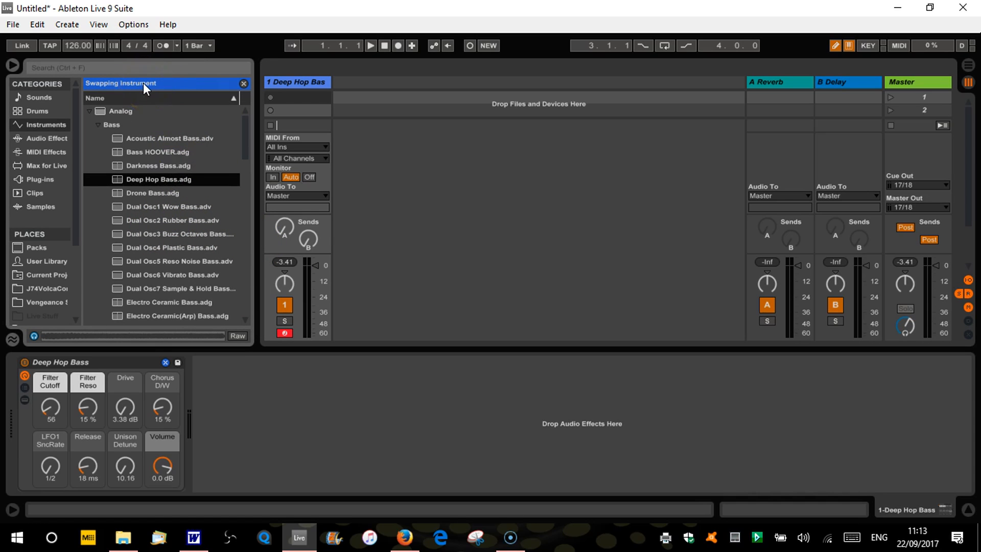
Try swapping the track's instrument for Dual Osc4 Plastic Bass.adv and undo the swap.
{"action": "left_click", "coordinate": [159, 249]}
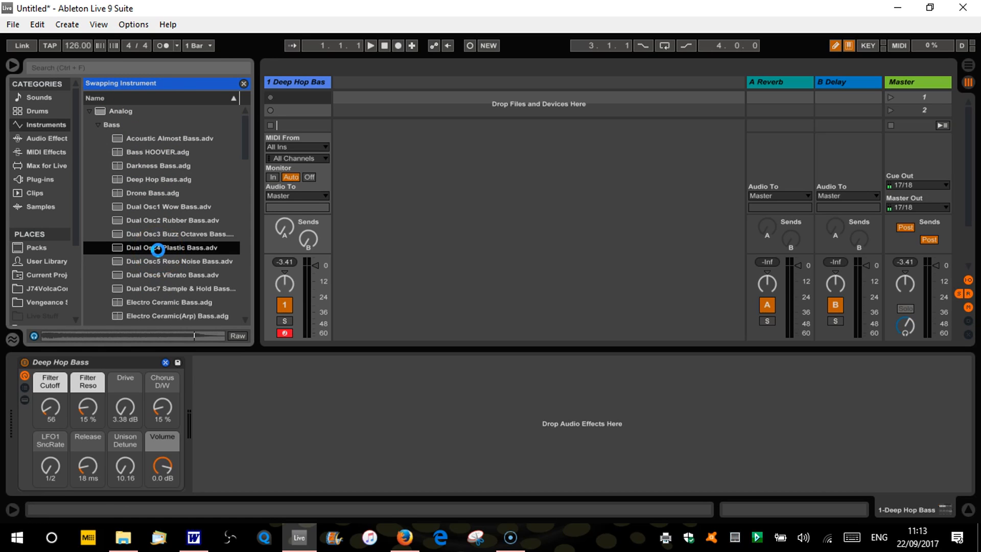
{"action": "double_click", "coordinate": [158, 250]}
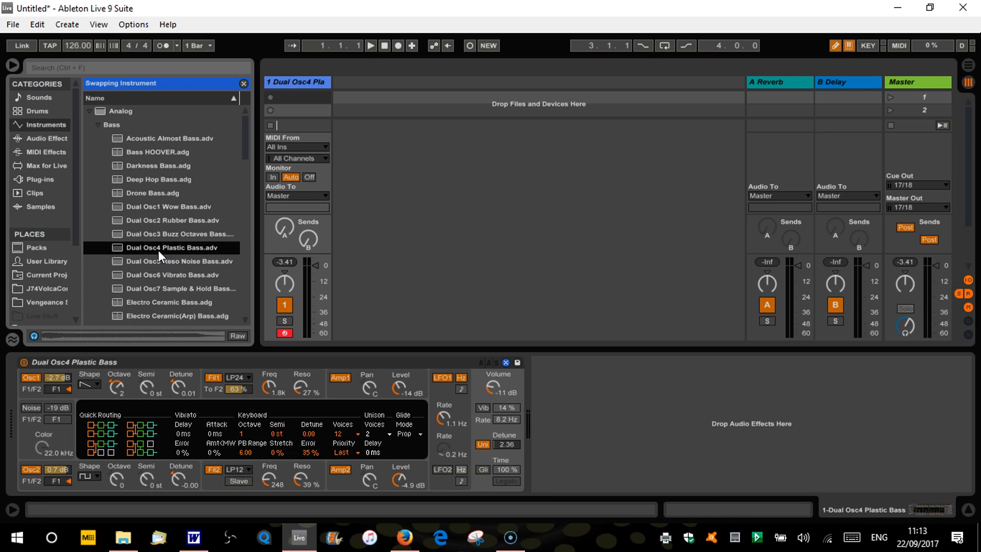
{"action": "key", "text": "ctrl+z"}
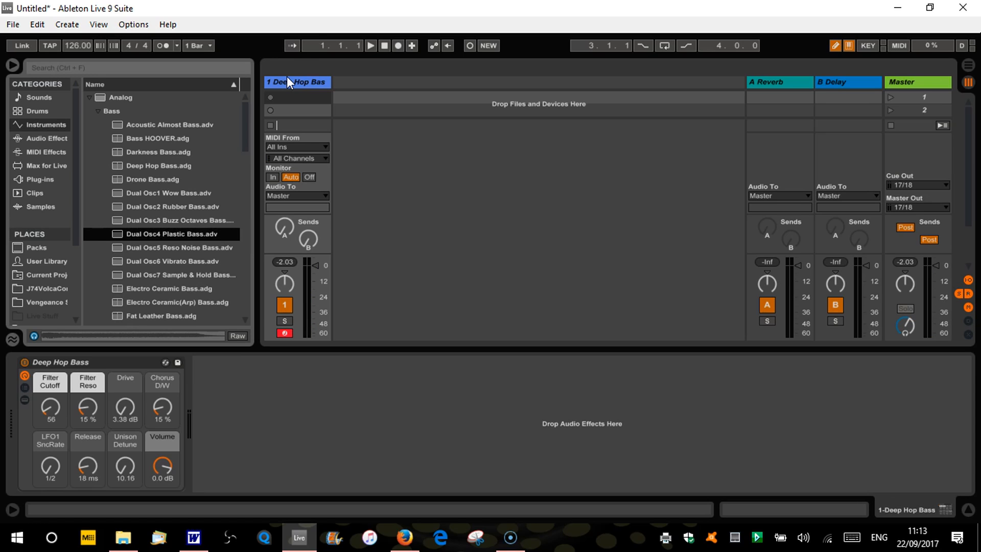
Audition Deep Hop Bass with the computer MIDI keyboard while shifting its octave down and back up.
{"action": "key", "text": "z"}
{"action": "key", "text": "a"}
{"action": "key", "text": "z"}
{"action": "key", "text": "a"}
{"action": "key", "text": "z"}
{"action": "key", "text": "a"}
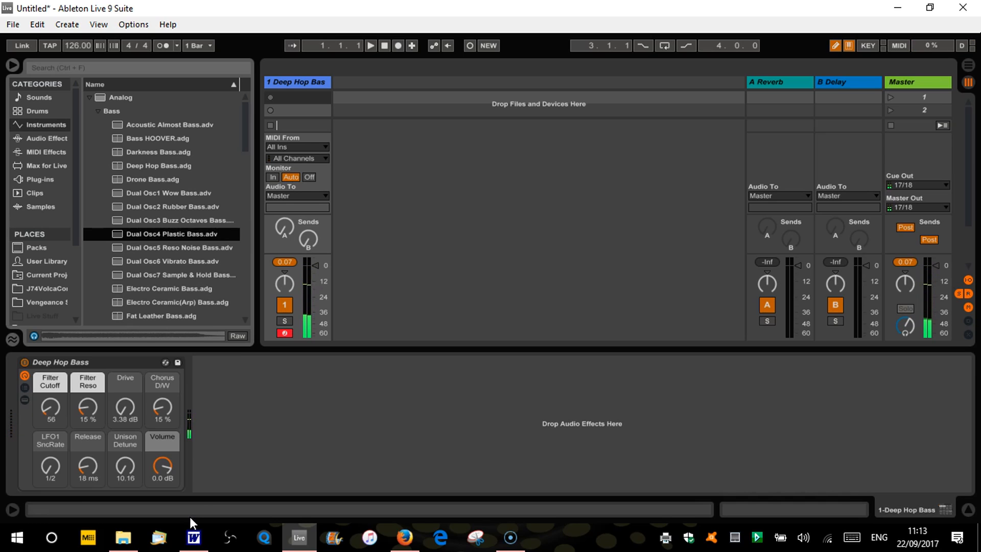
{"action": "key", "text": "x"}
{"action": "key", "text": "x"}
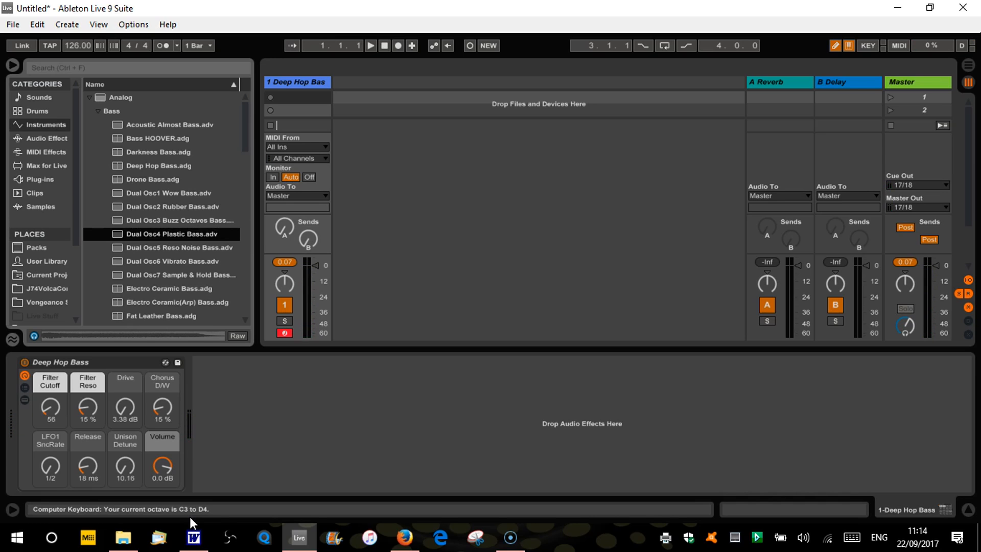
{"action": "key", "text": "x"}
{"action": "key", "text": "x"}
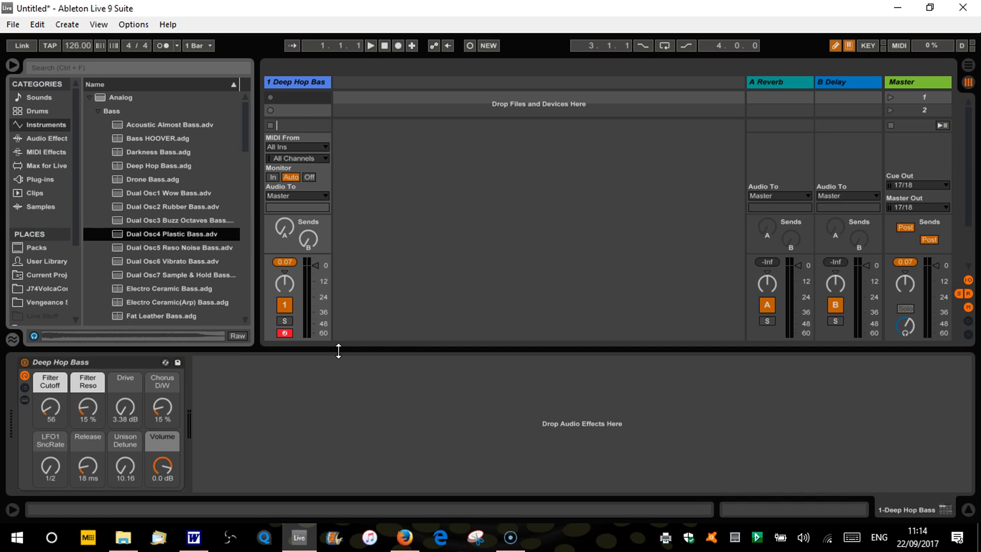
Create an empty MIDI clip in the Deep Hop Bass track's first slot and enlarge its note editor to explore the octaves.
{"action": "left_click", "coordinate": [312, 108]}
{"action": "left_click", "coordinate": [302, 101]}
{"action": "double_click", "coordinate": [288, 98]}
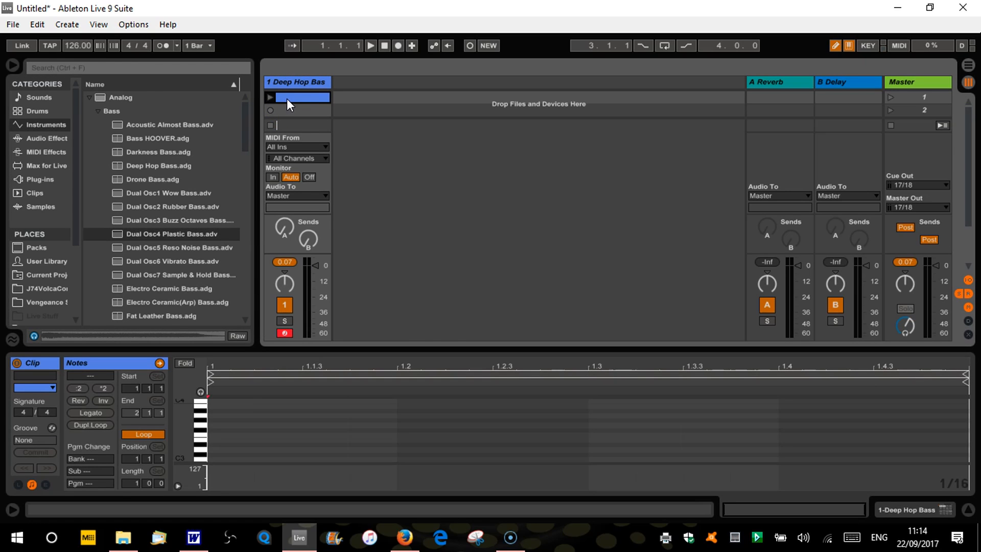
{"action": "left_click_drag", "start_coordinate": [432, 349], "coordinate": [453, 182]}
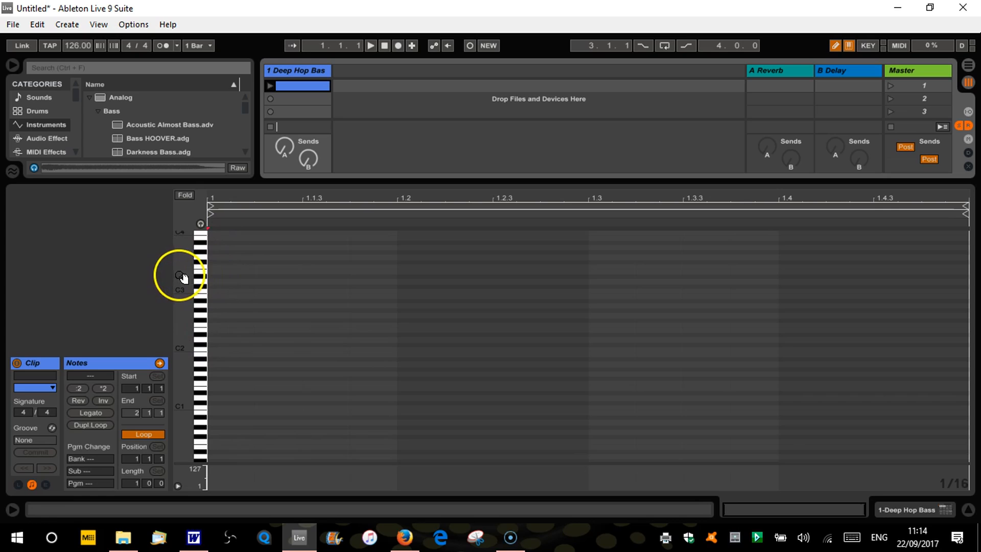
{"action": "left_click_drag", "start_coordinate": [185, 287], "coordinate": [183, 174]}
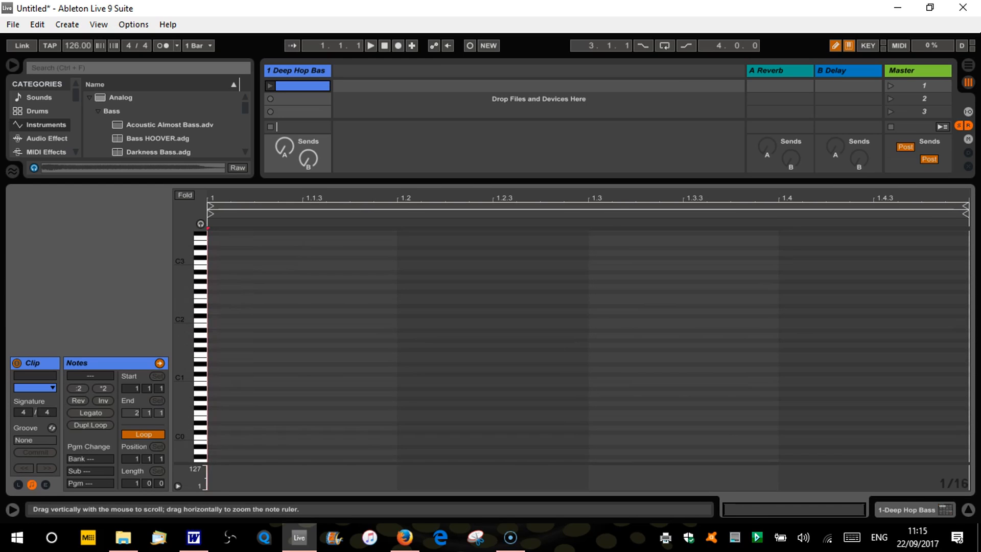
{"action": "left_click_drag", "start_coordinate": [183, 174], "coordinate": [205, 174]}
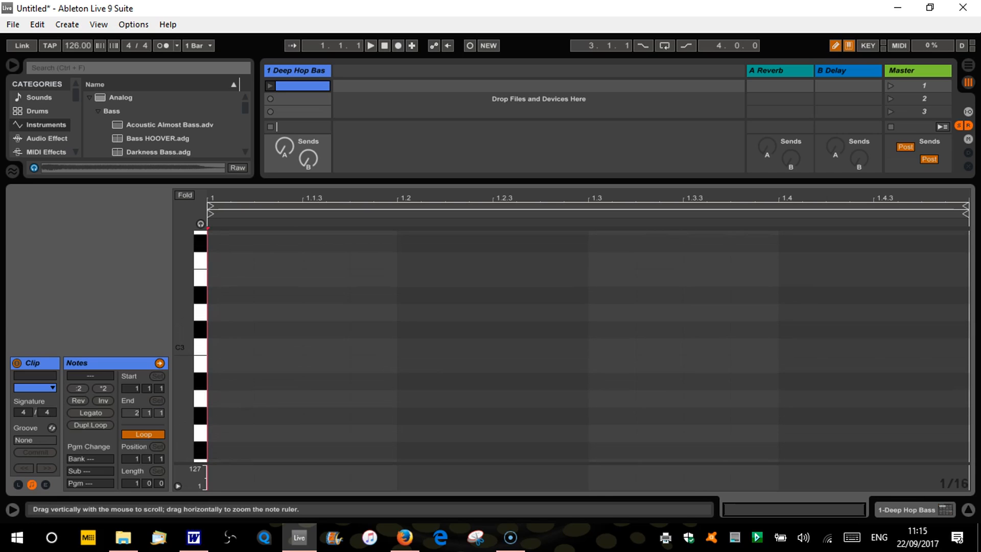
{"action": "left_click_drag", "start_coordinate": [205, 174], "coordinate": [169, 174]}
{"action": "left_click_drag", "start_coordinate": [169, 327], "coordinate": [175, 329]}
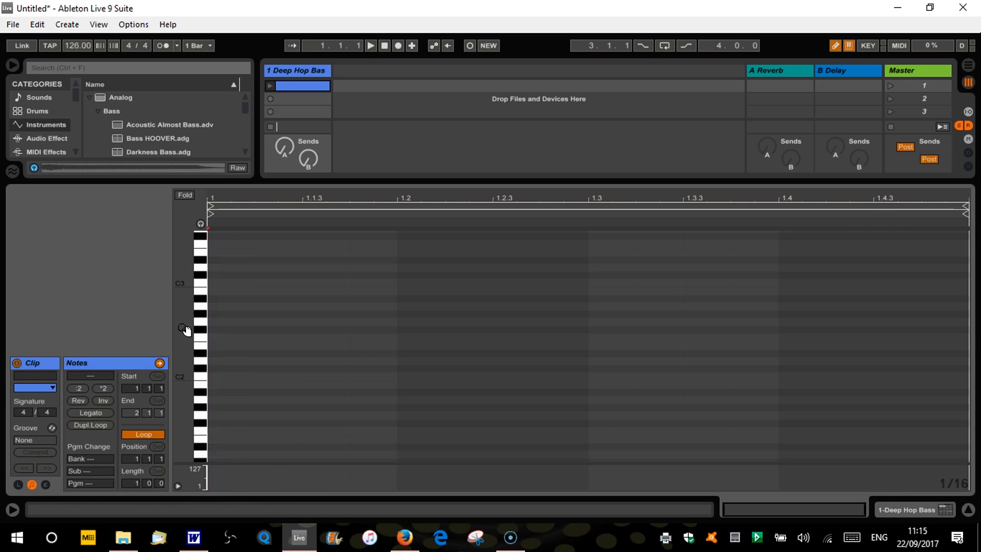
{"action": "mouse_move", "coordinate": [185, 331]}
{"action": "left_mouse_down"}
{"action": "mouse_move", "coordinate": [204, 319]}
{"action": "mouse_move", "coordinate": [204, 235]}
{"action": "mouse_move", "coordinate": [202, 445]}
{"action": "mouse_move", "coordinate": [215, 194]}
{"action": "mouse_move", "coordinate": [201, 239]}
{"action": "mouse_move", "coordinate": [202, 225]}
{"action": "mouse_move", "coordinate": [203, 327]}
{"action": "mouse_move", "coordinate": [201, 228]}
{"action": "left_mouse_up"}
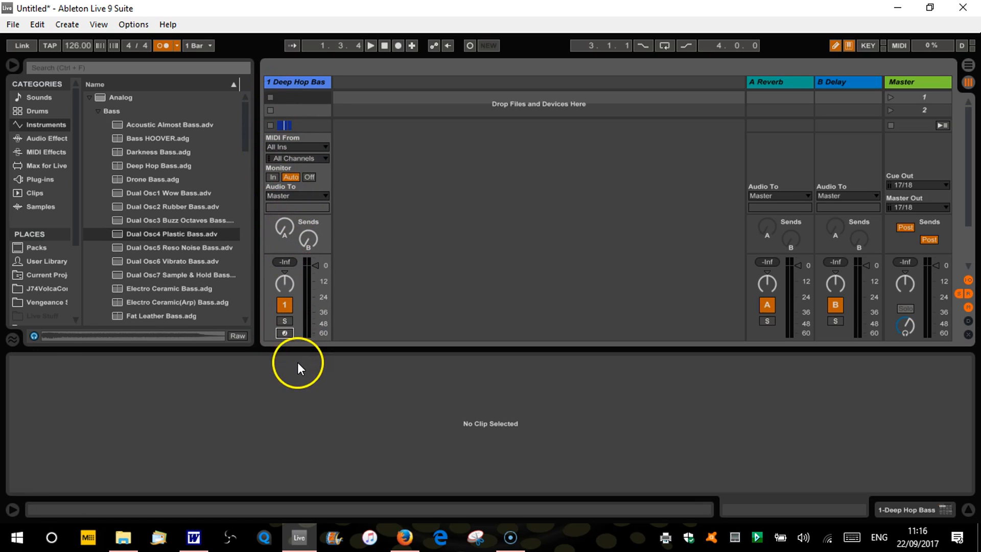
Arm the Deep Hop Bass track, test a note, and record a bass line of about five bars into the first clip slot.
{"action": "left_click", "coordinate": [285, 334]}
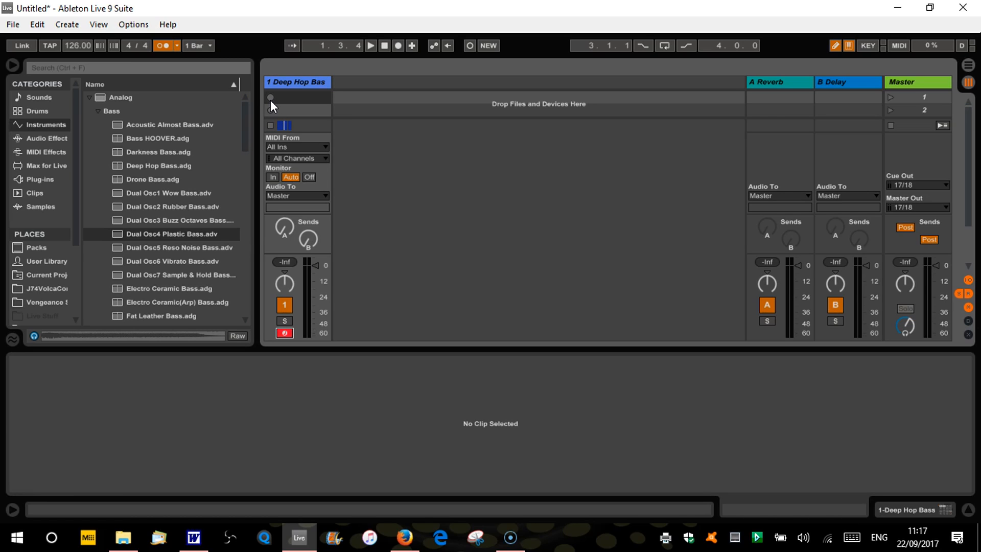
{"action": "key", "text": "a"}
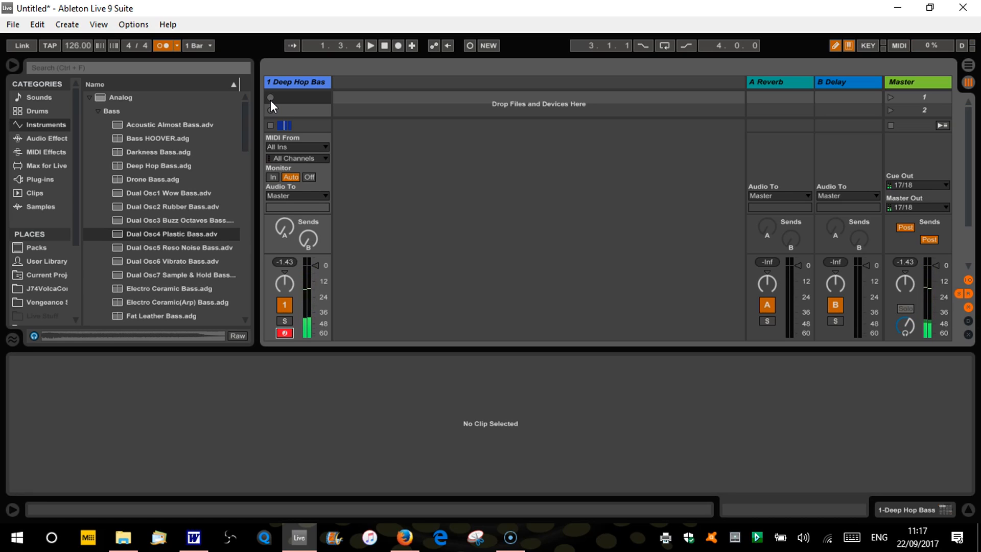
{"action": "left_click", "coordinate": [270, 100]}
{"action": "left_click", "coordinate": [271, 99]}
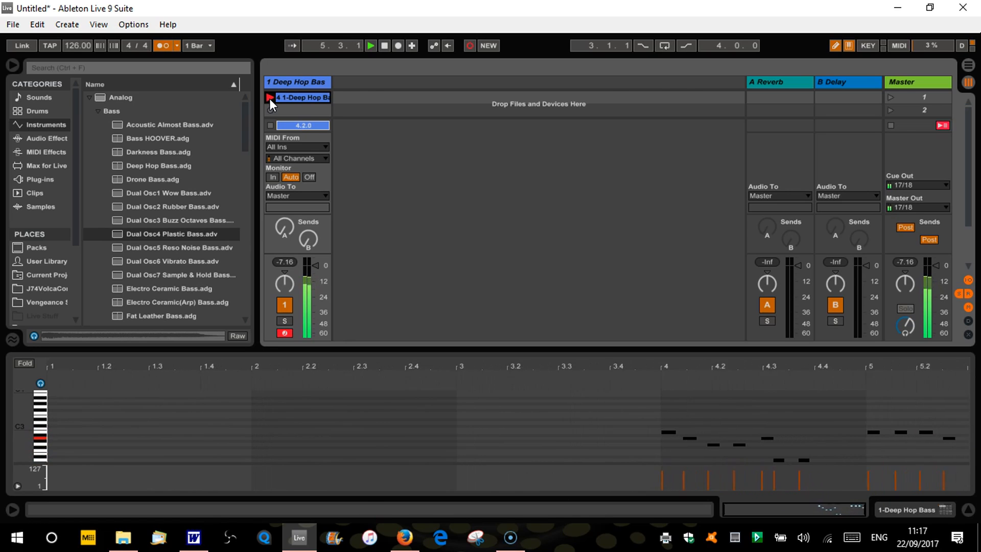
{"action": "left_click", "coordinate": [270, 98]}
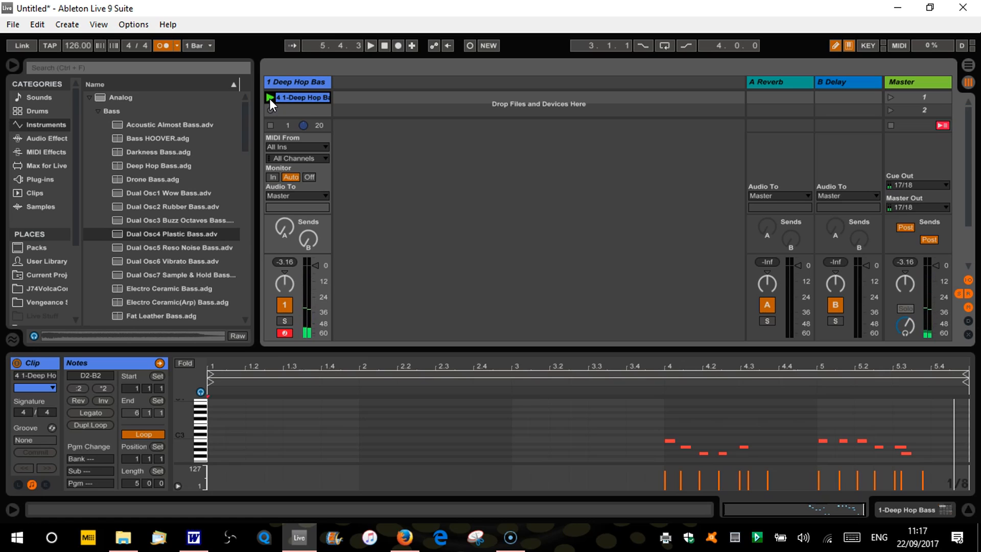
{"action": "left_click", "coordinate": [604, 276]}
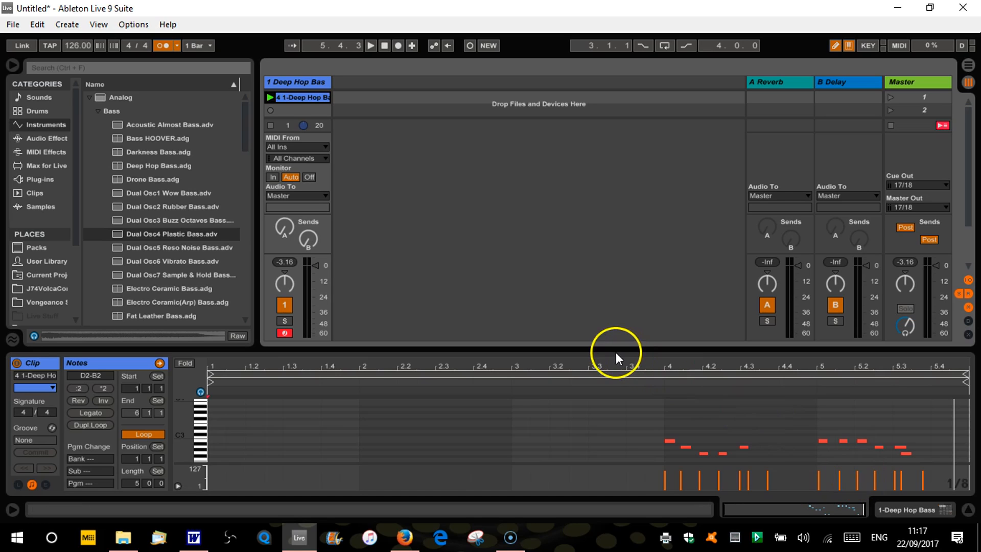
Create a MIDI clip in the second slot and add 1/16 notes G3 at 1.1, A3 at 1.2 and C#3 at 1.3.
{"action": "double_click", "coordinate": [301, 110]}
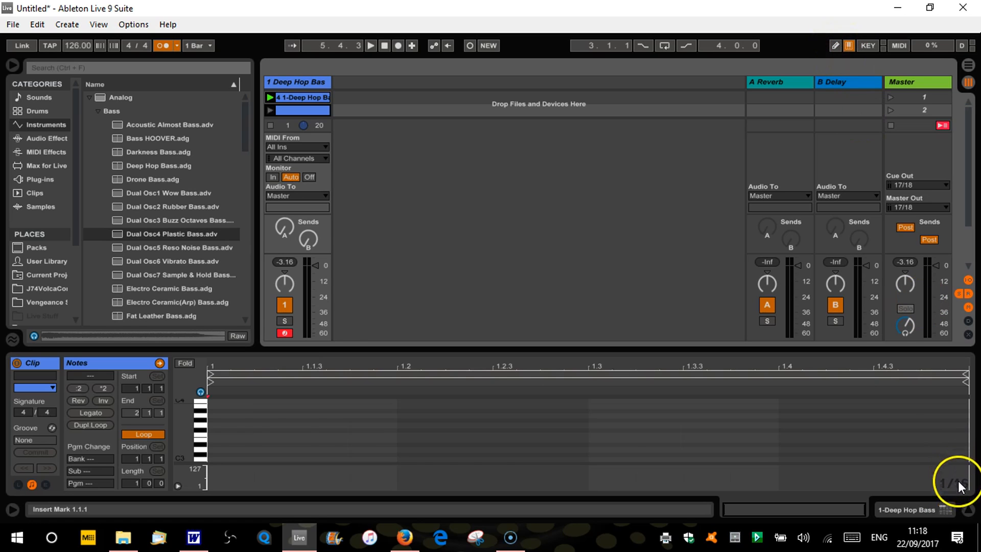
{"action": "left_click", "coordinate": [230, 425]}
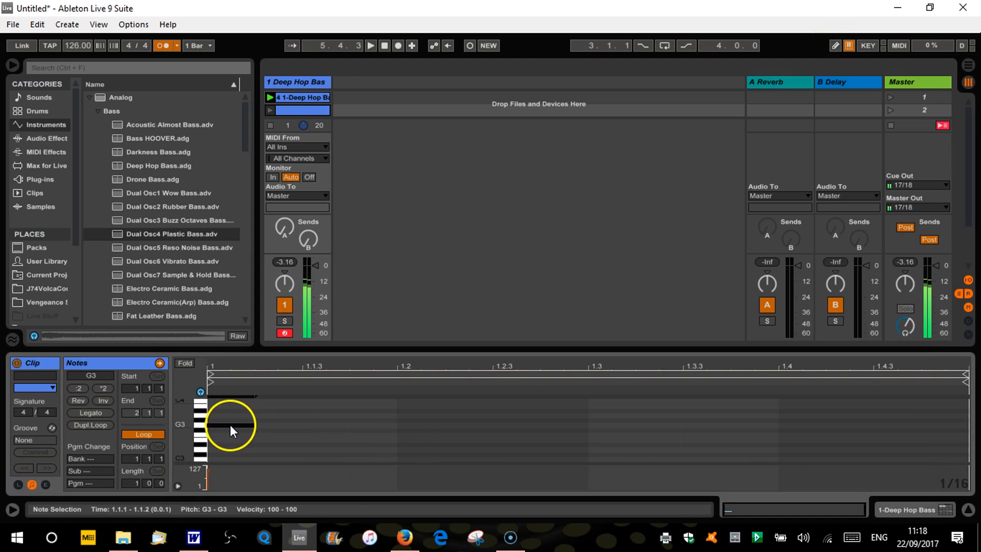
{"action": "left_click", "coordinate": [418, 415]}
{"action": "left_click", "coordinate": [636, 457]}
{"action": "left_click", "coordinate": [622, 453]}
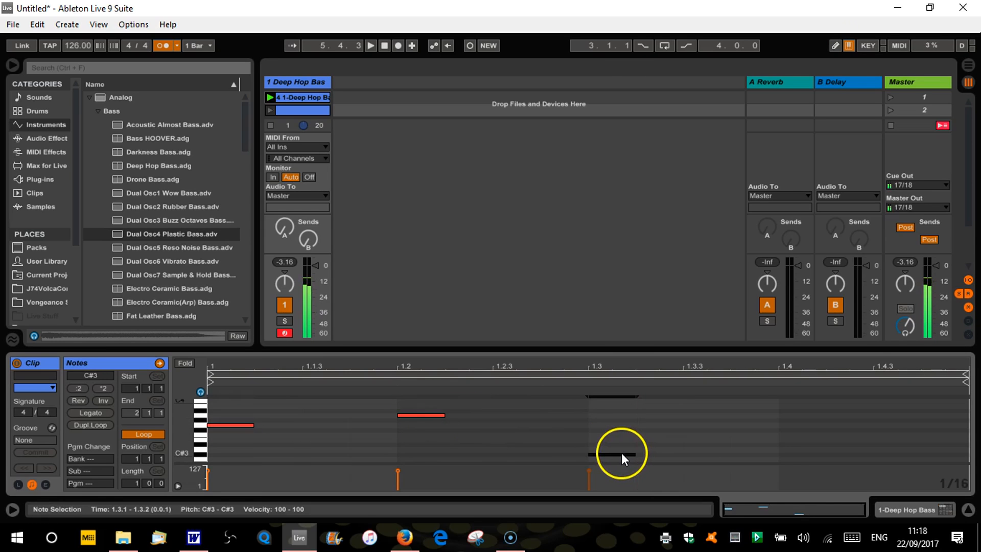
Set the note grid to 1/8 and add notes G#3 at 1.3.3 and F3 at 1.4.
{"action": "right_click", "coordinate": [962, 484]}
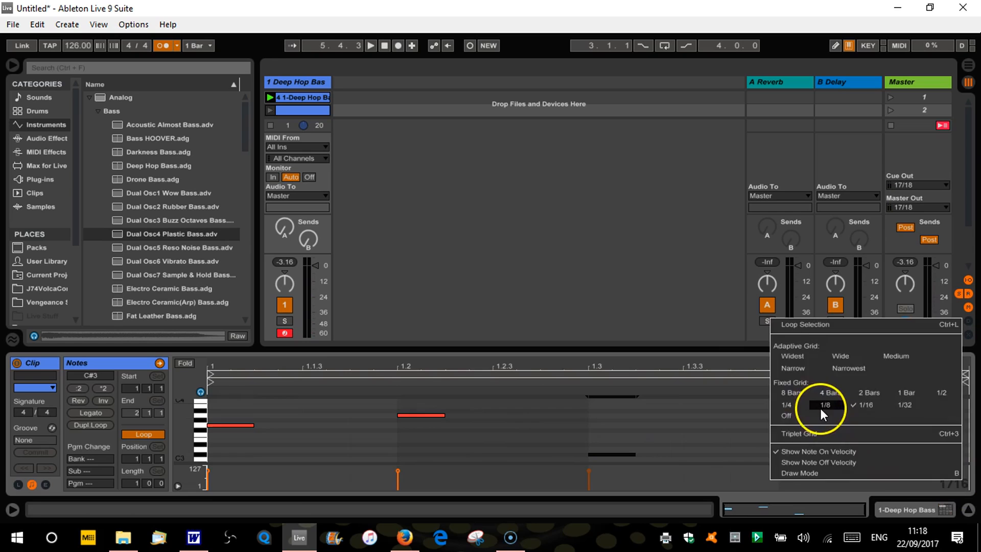
{"action": "left_click", "coordinate": [824, 406]}
{"action": "left_click", "coordinate": [801, 410]}
{"action": "double_click", "coordinate": [737, 420]}
{"action": "double_click", "coordinate": [837, 436]}
Set the note grid to 1/16 and try a second G3 at 1.1.2, removing it again.
{"action": "right_click", "coordinate": [956, 486]}
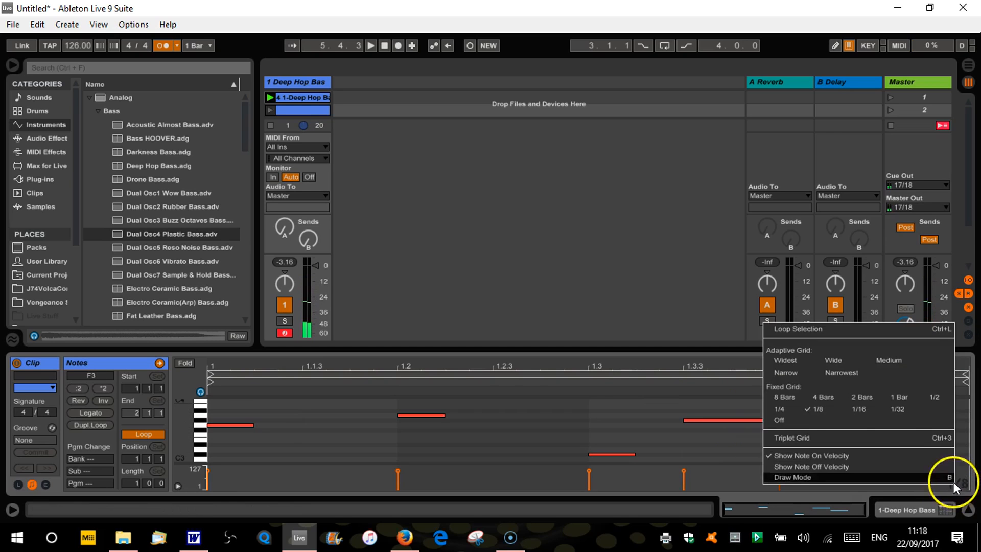
{"action": "left_click", "coordinate": [871, 410]}
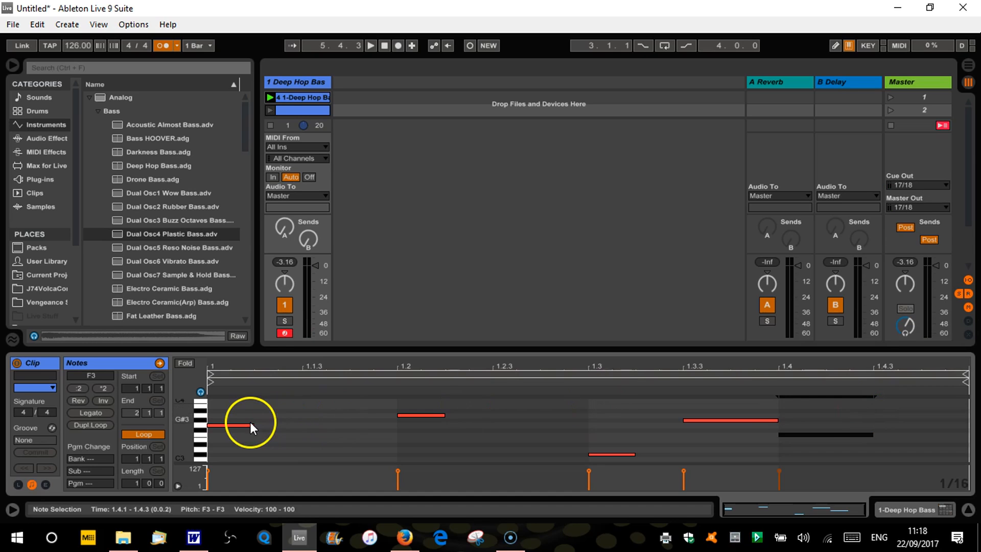
{"action": "double_click", "coordinate": [301, 427]}
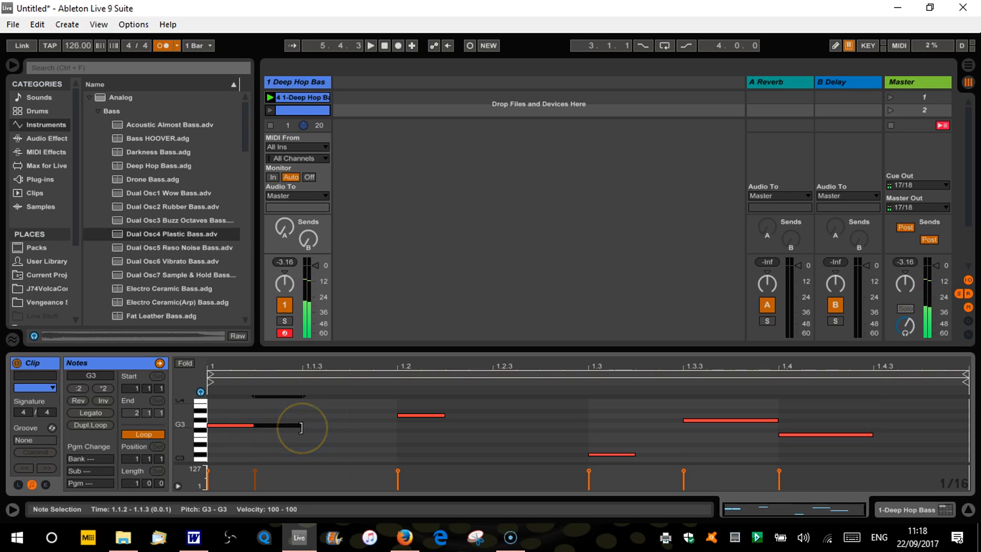
{"action": "double_click", "coordinate": [283, 425]}
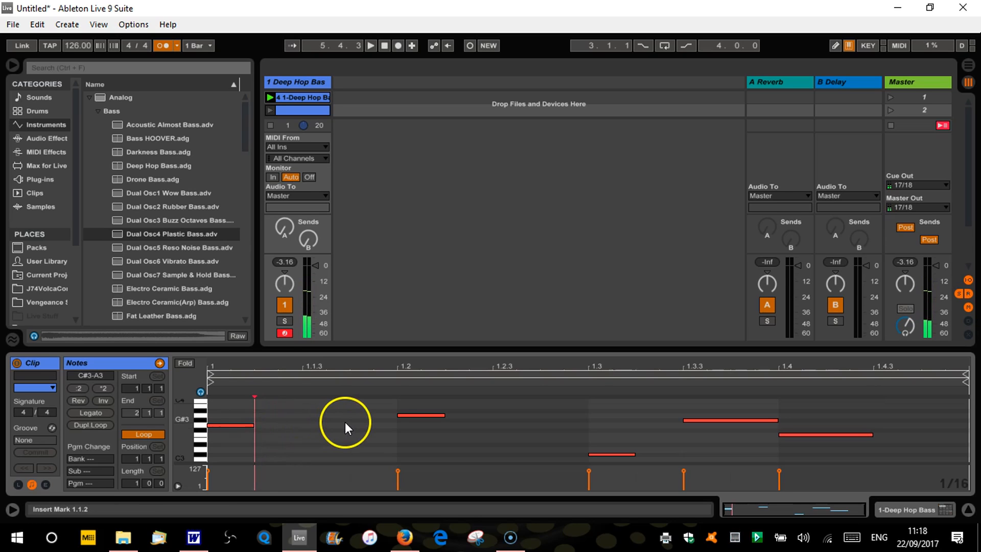
Delete all notes from beat 1.2 onward, keeping only the first G3 in the clip.
{"action": "left_click_drag", "start_coordinate": [381, 407], "coordinate": [885, 462]}
{"action": "key", "text": "Delete"}
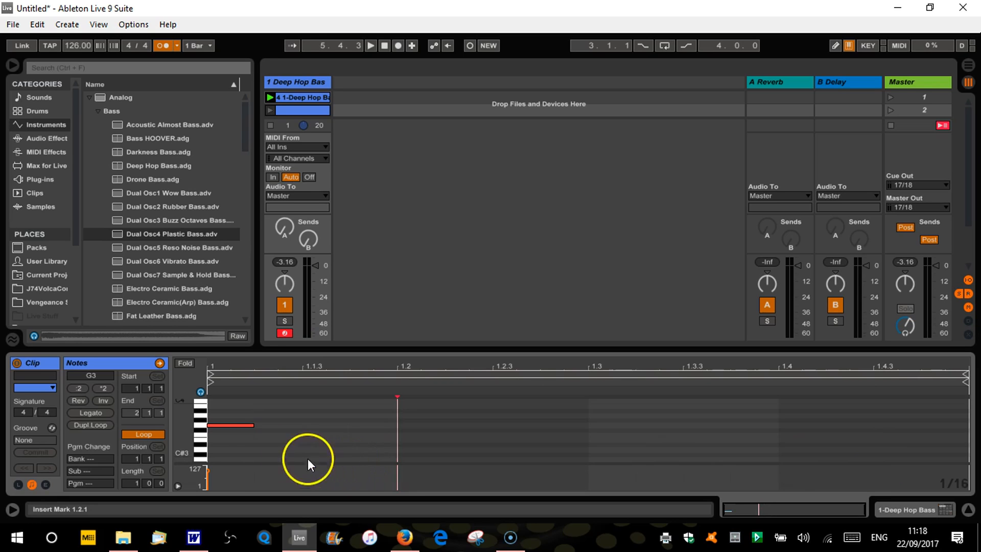
Try lengthening the first G3 note to 1.2.2, then delete that note.
{"action": "left_click_drag", "start_coordinate": [255, 428], "coordinate": [464, 437]}
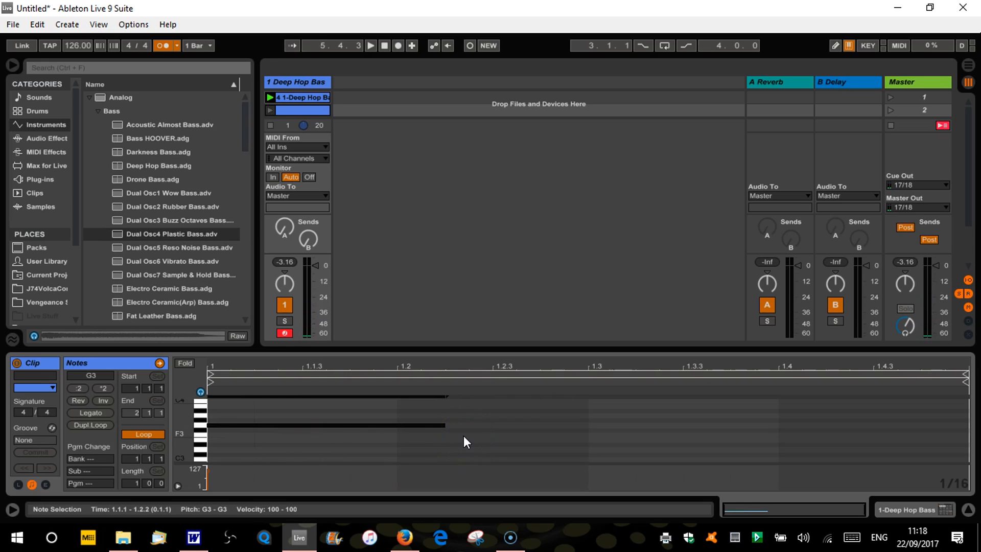
{"action": "left_click", "coordinate": [455, 426]}
{"action": "left_click", "coordinate": [422, 427]}
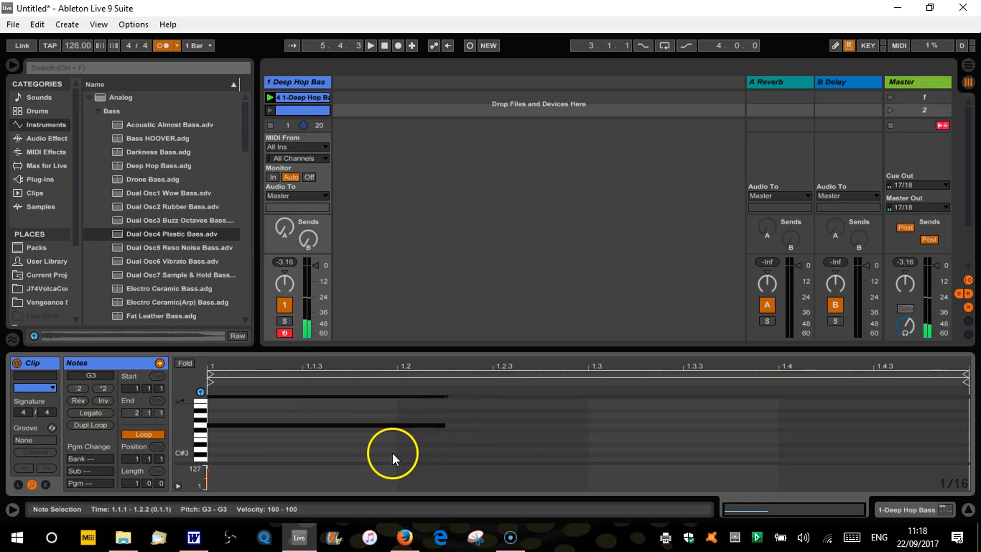
{"action": "key", "text": "Delete"}
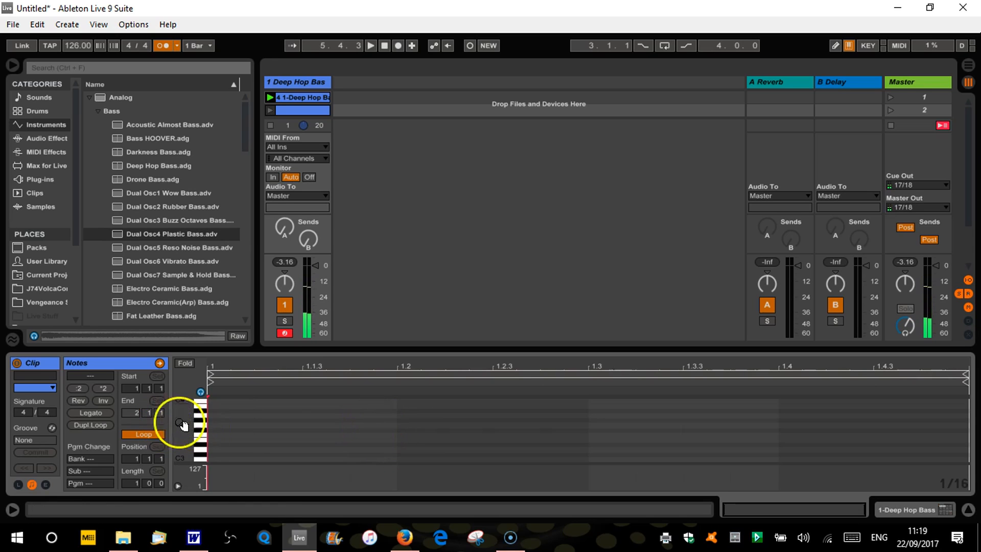
Add a 1/16 G3 note at 1.1 and duplicate it repeatedly until the notes fill the whole bar.
{"action": "double_click", "coordinate": [212, 426]}
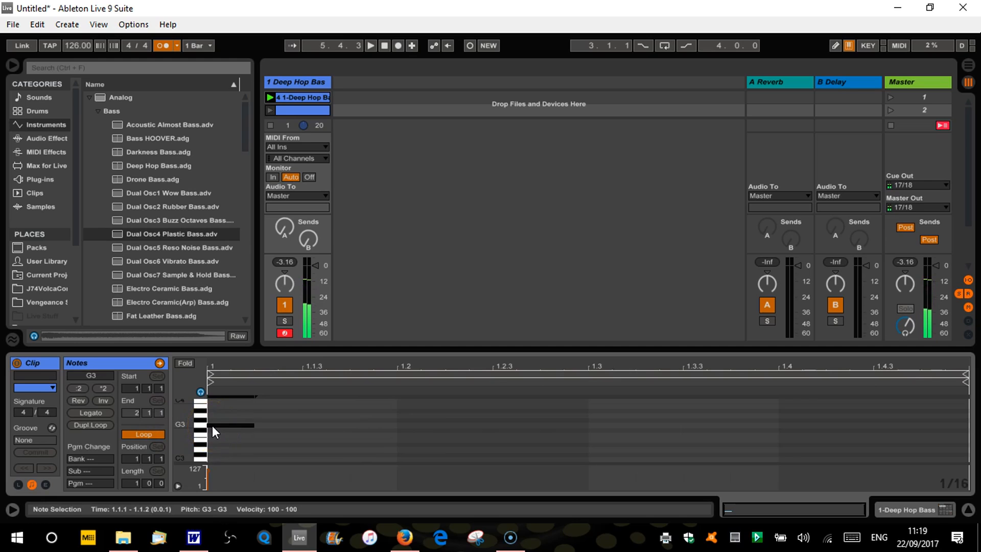
{"action": "mouse_move", "coordinate": [212, 425]}
{"action": "left_mouse_down"}
{"action": "mouse_move", "coordinate": [224, 416]}
{"action": "mouse_move", "coordinate": [231, 427]}
{"action": "left_mouse_up"}
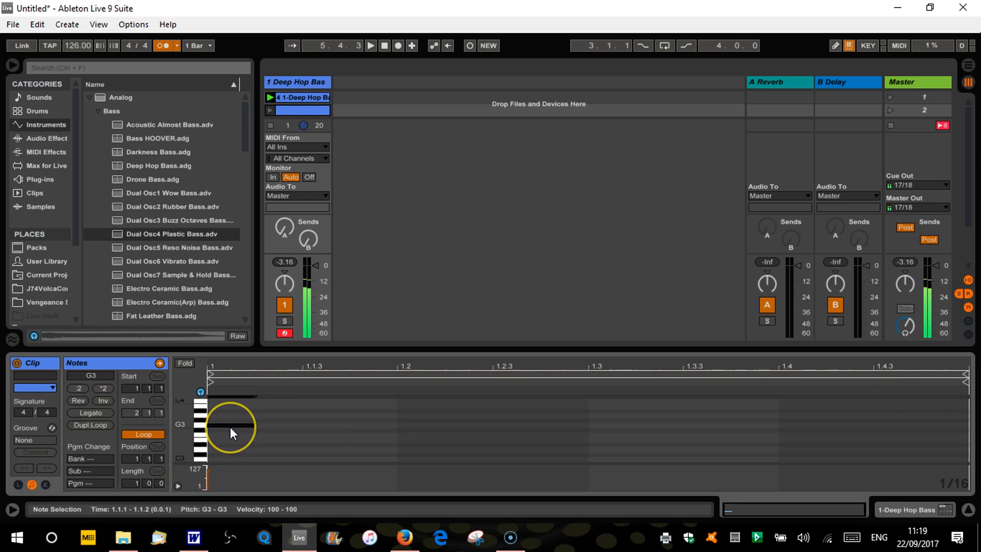
{"action": "key", "text": "ctrl+d"}
{"action": "key", "text": "ctrl+d"}
{"action": "key", "text": "ctrl+d"}
{"action": "key", "text": "ctrl+d"}
{"action": "key", "text": "ctrl+d"}
{"action": "key", "text": "ctrl+d"}
{"action": "key", "text": "ctrl+d"}
{"action": "key", "text": "ctrl+d"}
{"action": "key", "text": "ctrl+d"}
{"action": "key", "text": "ctrl+d"}
{"action": "key", "text": "ctrl+d"}
{"action": "key", "text": "ctrl+d"}
{"action": "key", "text": "ctrl+d"}
{"action": "key", "text": "ctrl+d"}
{"action": "key", "text": "ctrl+d"}
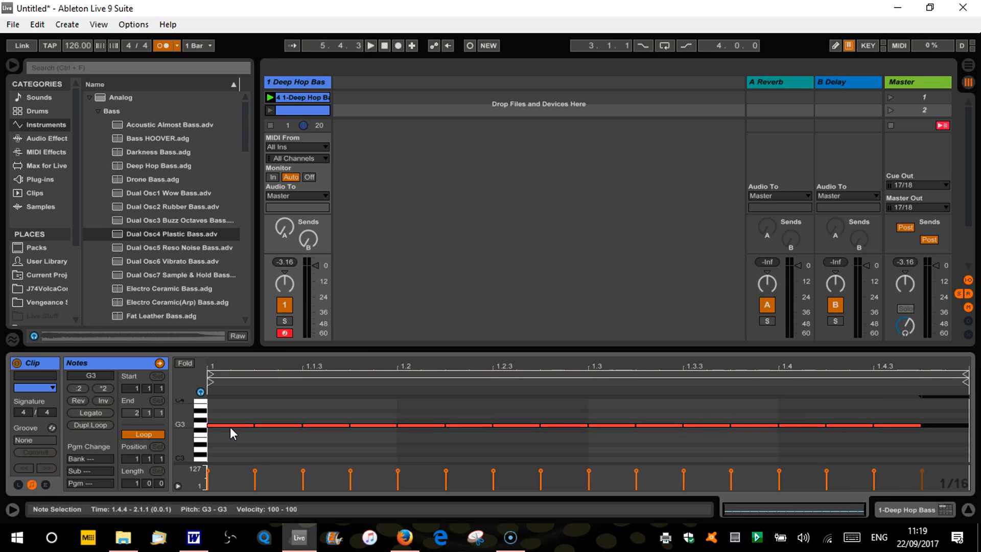
Undo the G3 duplications until only the four 1/16 notes in the first beat remain.
{"action": "left_click", "coordinate": [221, 411]}
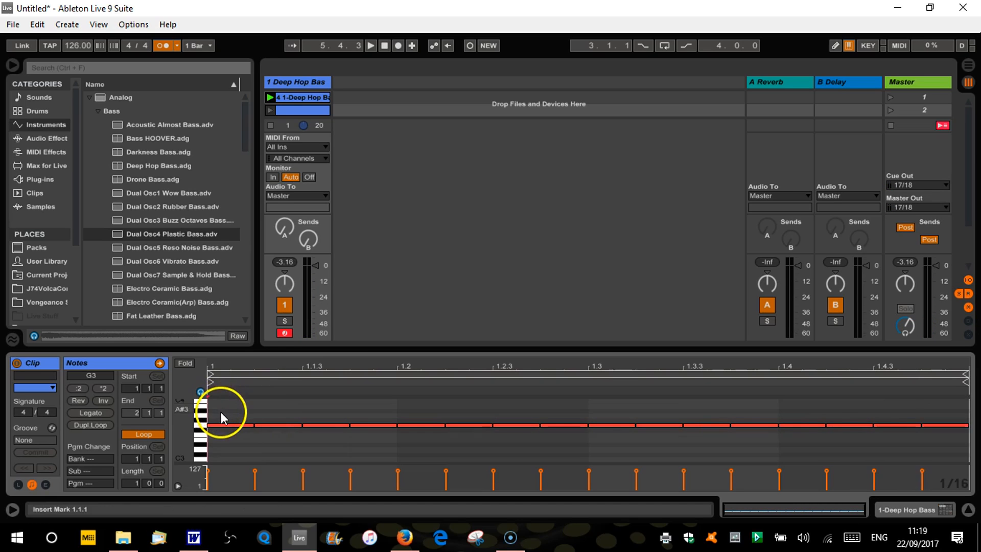
{"action": "left_click", "coordinate": [233, 426]}
{"action": "key", "text": "ctrl+z"}
{"action": "key", "text": "ctrl+z"}
{"action": "key", "text": "ctrl+z"}
{"action": "key", "text": "ctrl+z"}
{"action": "key", "text": "ctrl+z"}
{"action": "key", "text": "ctrl+z"}
{"action": "key", "text": "ctrl+z"}
{"action": "key", "text": "ctrl+z"}
{"action": "key", "text": "ctrl+z"}
{"action": "key", "text": "ctrl+z"}
{"action": "key", "text": "ctrl+z"}
{"action": "key", "text": "ctrl+z"}
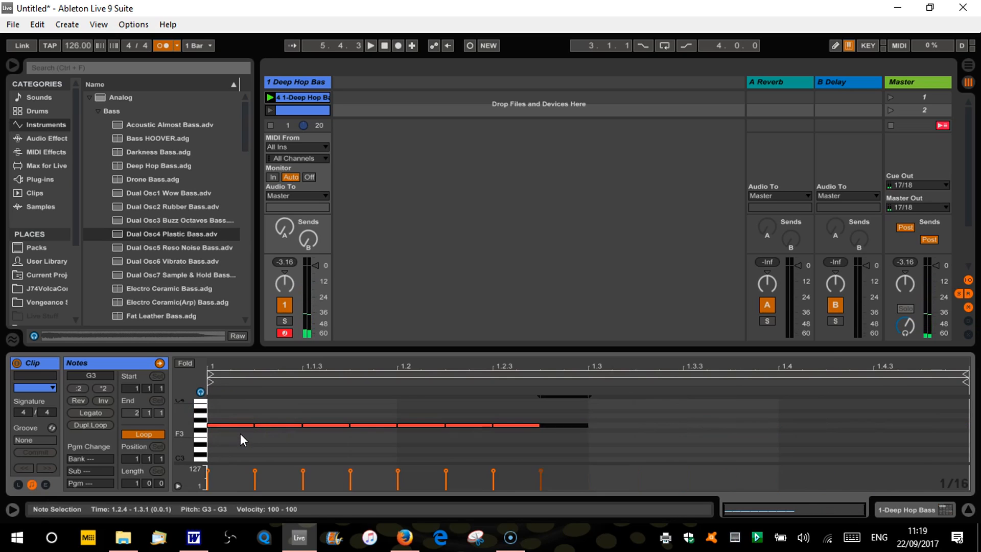
Duplicate the first beat's four G3 notes together into the second beat.
{"action": "left_click_drag", "start_coordinate": [380, 411], "coordinate": [208, 447]}
{"action": "key", "text": "ctrl+d"}
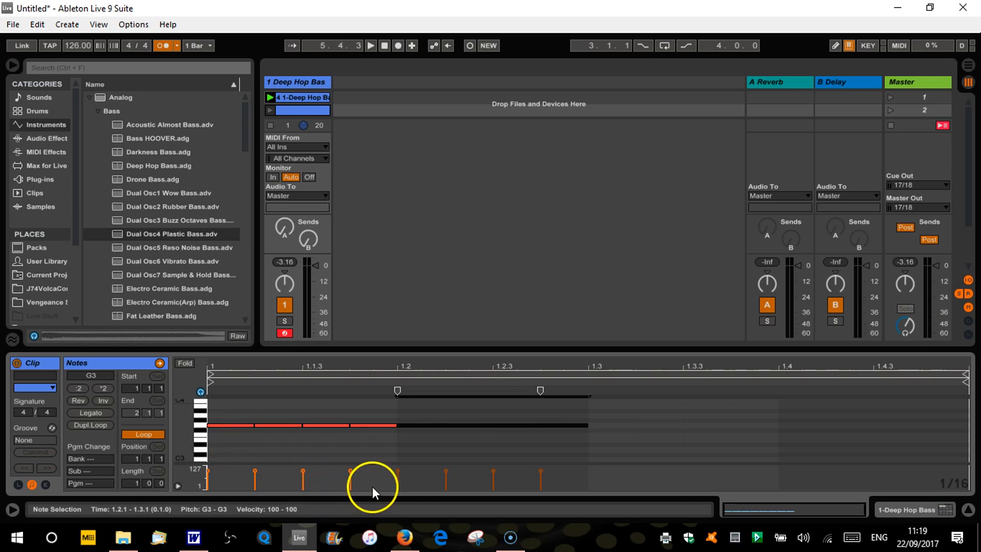
{"action": "left_click", "coordinate": [412, 445]}
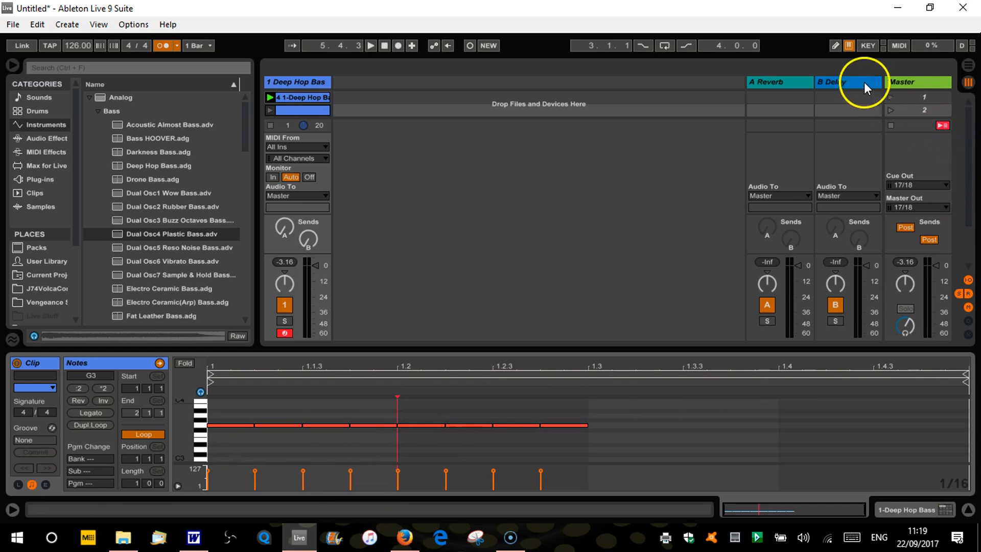
Turn on draw mode and draw a 1/16 A3 note at 1.3.2 and F3 notes from 1.3.2 to 1.4.
{"action": "left_click", "coordinate": [836, 45]}
{"action": "left_click", "coordinate": [660, 414]}
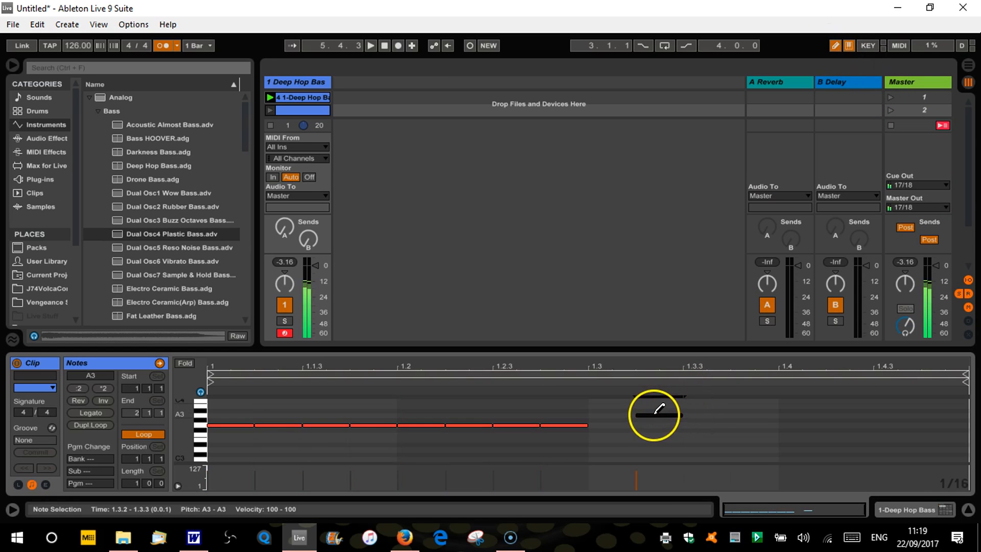
{"action": "mouse_move", "coordinate": [664, 433]}
{"action": "left_mouse_down"}
{"action": "mouse_move", "coordinate": [762, 452]}
{"action": "mouse_move", "coordinate": [723, 452]}
{"action": "left_mouse_up"}
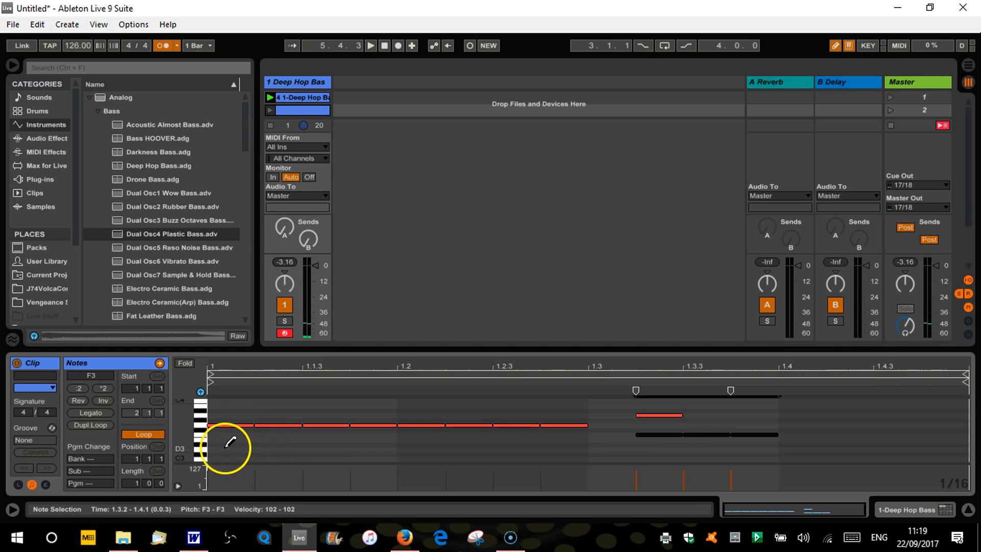
Draw a row of 1/16 D#3 notes from 1.1 to 1.4 and three A#3 notes starting at 1.4.
{"action": "left_click_drag", "start_coordinate": [225, 440], "coordinate": [740, 447]}
{"action": "mouse_move", "coordinate": [782, 410]}
{"action": "left_mouse_down"}
{"action": "mouse_move", "coordinate": [806, 406]}
{"action": "mouse_move", "coordinate": [887, 436]}
{"action": "left_mouse_up"}
Turn off draw mode and add a 1/16 G#3 note at 1.3.
{"action": "left_click", "coordinate": [845, 248]}
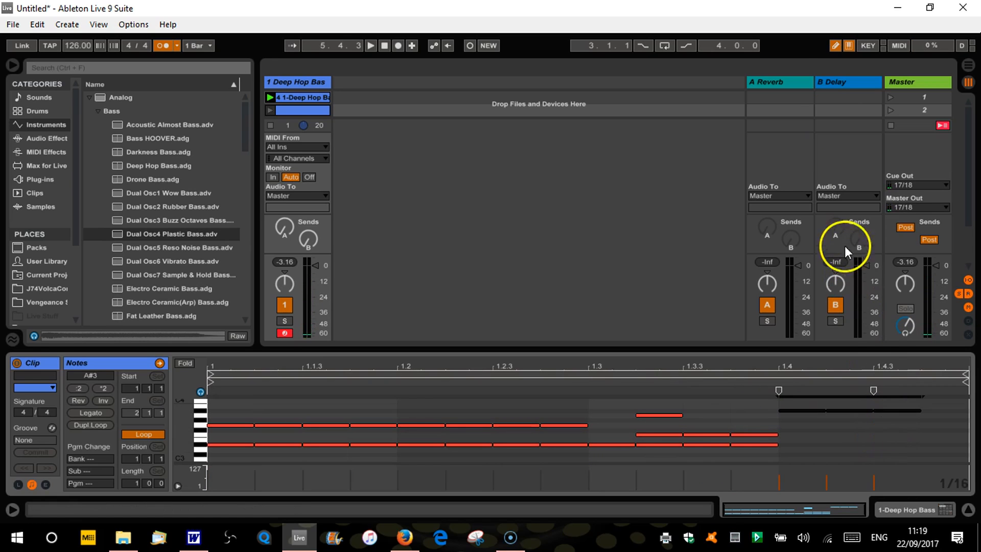
{"action": "left_click", "coordinate": [836, 46]}
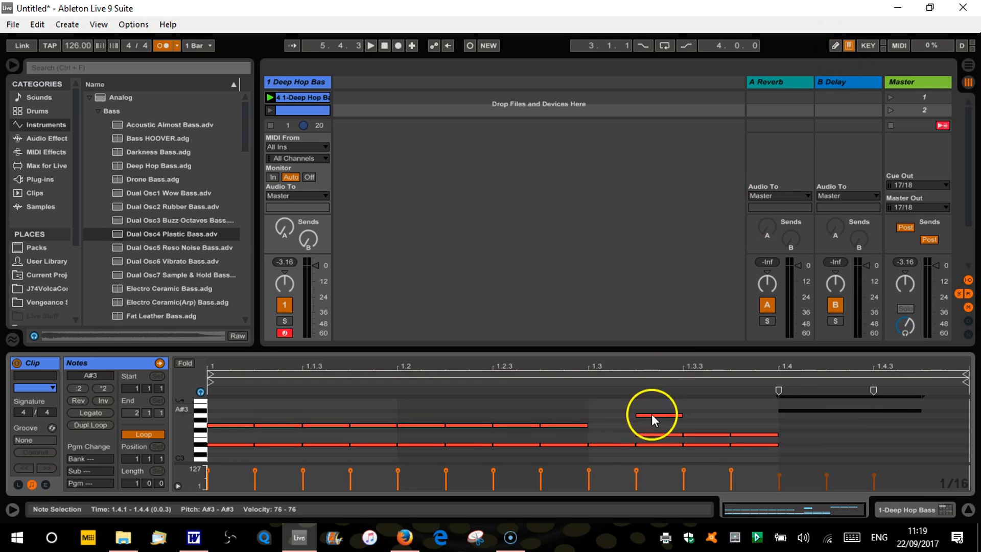
{"action": "double_click", "coordinate": [618, 419]}
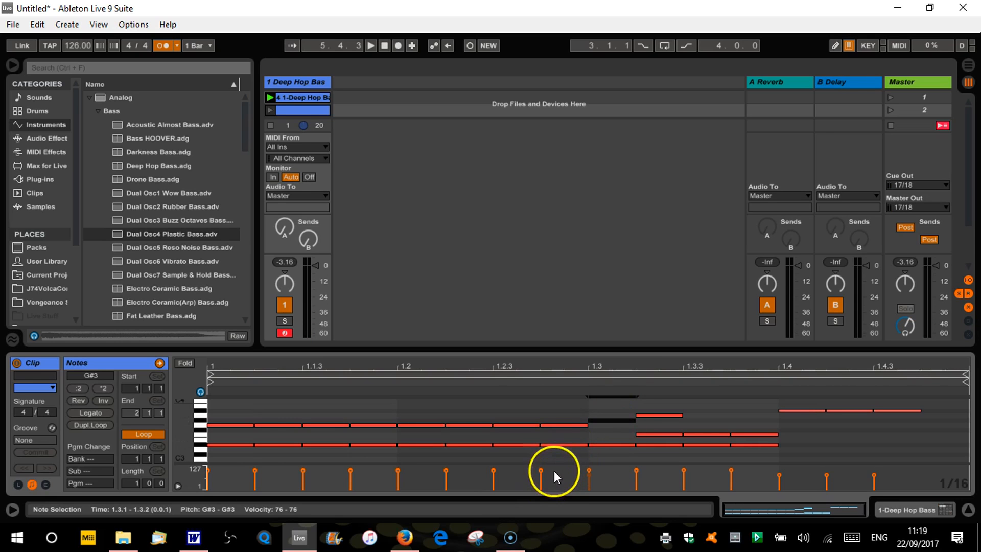
Enlarge the velocity lane and the clip's note editor.
{"action": "left_click_drag", "start_coordinate": [554, 463], "coordinate": [564, 392]}
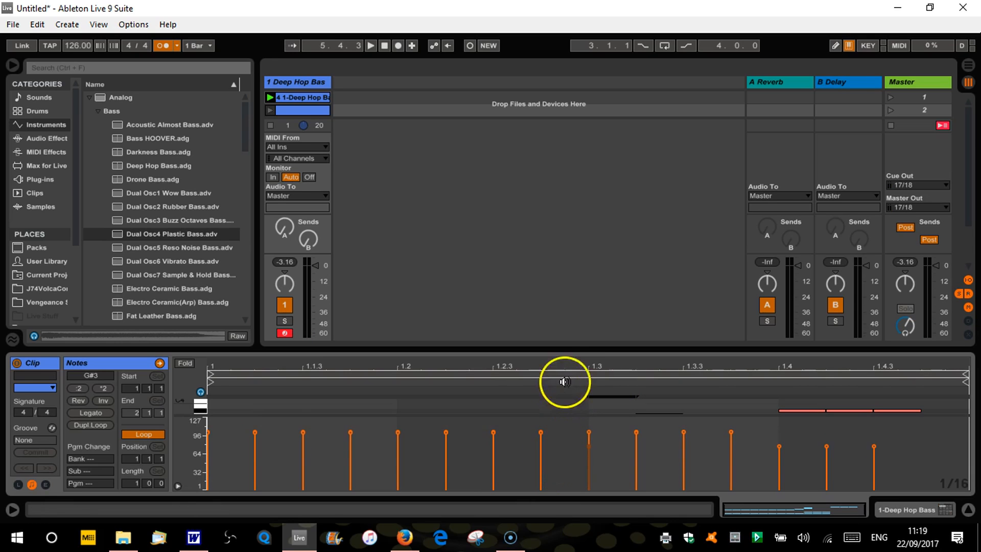
{"action": "left_click_drag", "start_coordinate": [565, 345], "coordinate": [580, 214]}
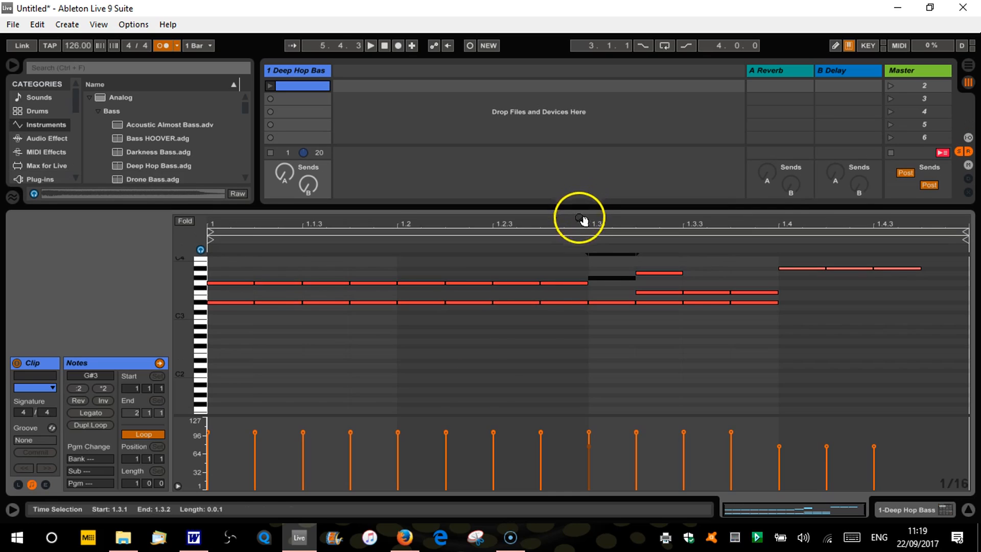
{"action": "left_click", "coordinate": [445, 433]}
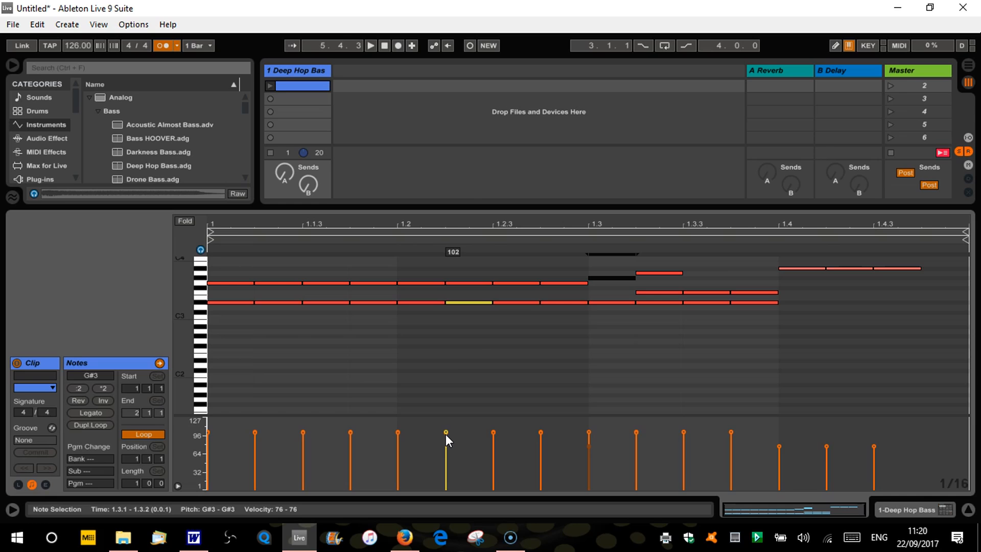
{"action": "left_click", "coordinate": [452, 456]}
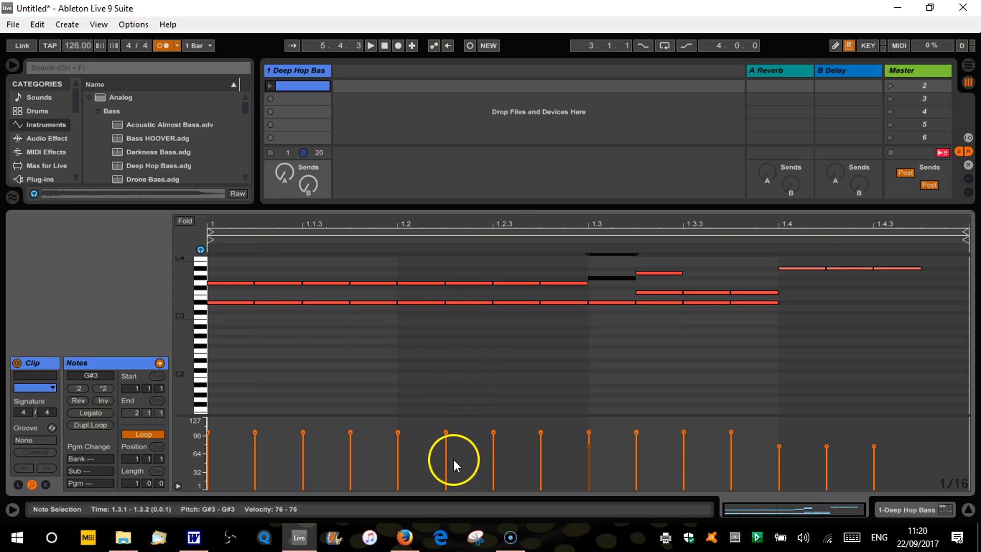
Try different velocities for the stacked notes at 1.2.2, setting D#3 to 88 and G3 to 51.
{"action": "left_click", "coordinate": [467, 302]}
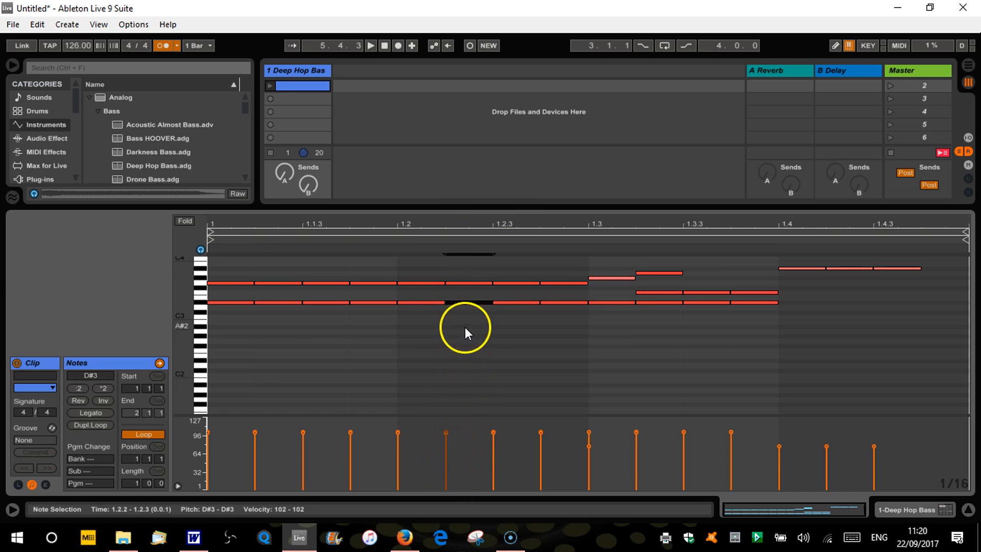
{"action": "left_click", "coordinate": [445, 435]}
{"action": "left_click_drag", "start_coordinate": [445, 435], "coordinate": [445, 487]}
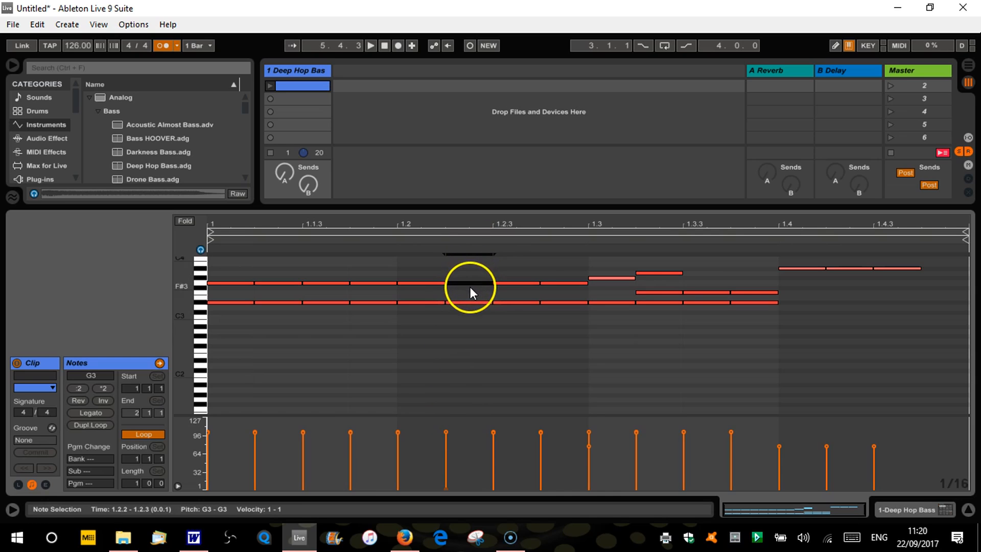
{"action": "left_click", "coordinate": [470, 301]}
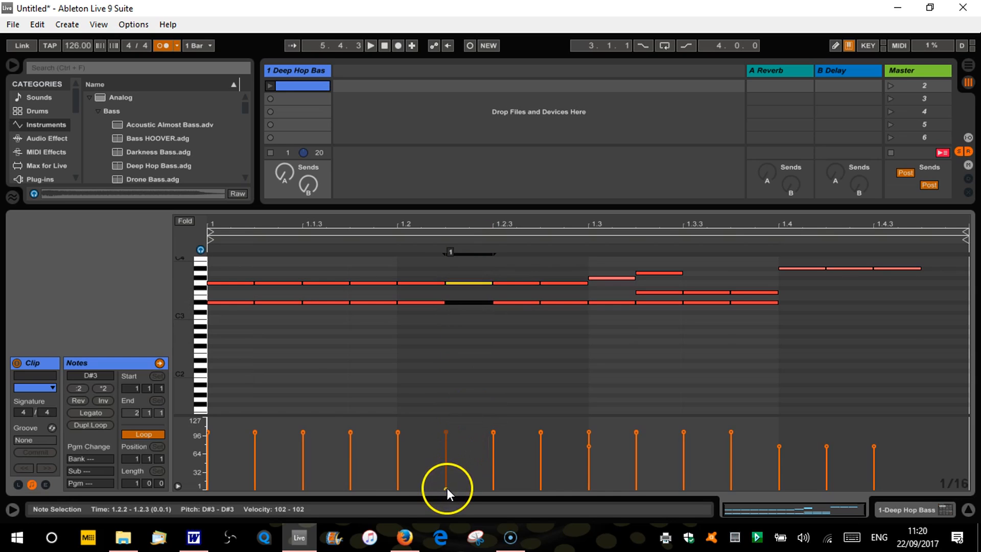
{"action": "mouse_move", "coordinate": [446, 430]}
{"action": "left_mouse_down"}
{"action": "mouse_move", "coordinate": [444, 460]}
{"action": "mouse_move", "coordinate": [444, 431]}
{"action": "left_mouse_up"}
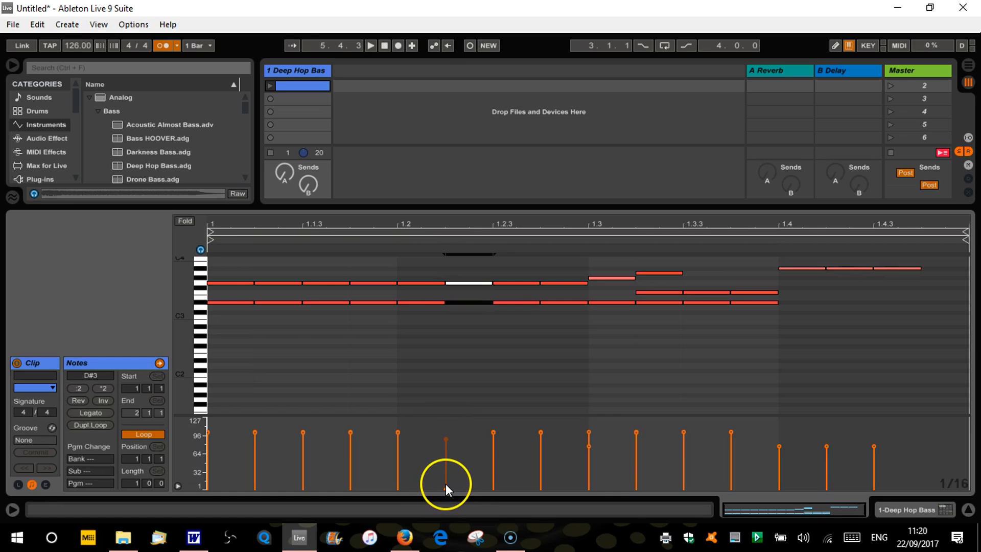
{"action": "left_click_drag", "start_coordinate": [445, 489], "coordinate": [446, 460]}
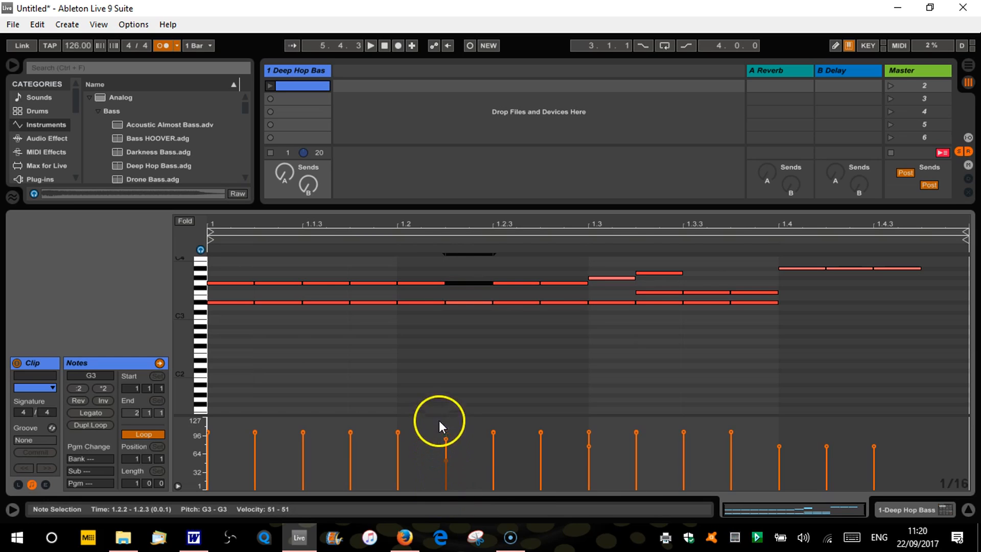
Delete the G3 note at 1.2.2 and raise the D#3 note's velocity there to the maximum of 127.
{"action": "key", "text": "Delete"}
{"action": "left_click", "coordinate": [465, 303]}
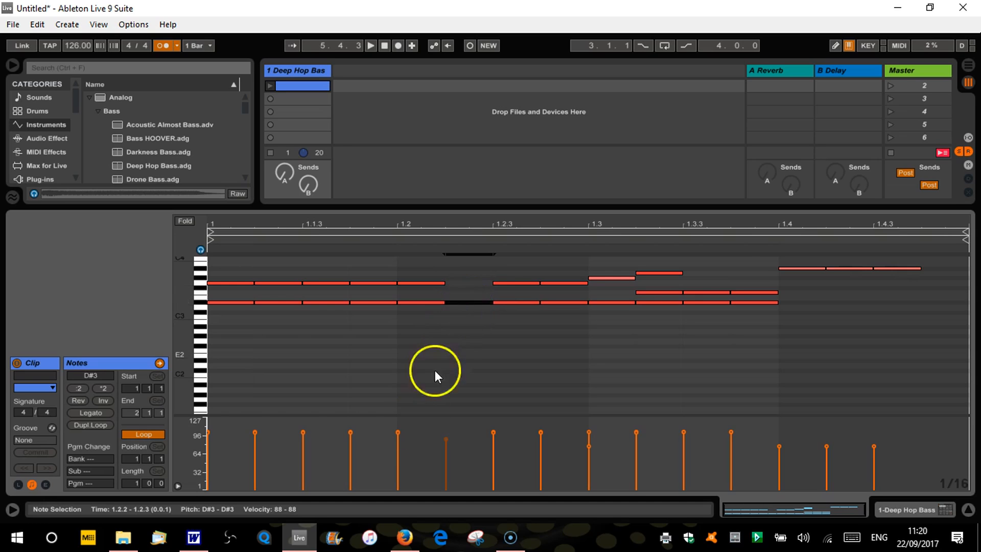
{"action": "left_click_drag", "start_coordinate": [446, 438], "coordinate": [445, 486]}
{"action": "left_click", "coordinate": [482, 317]}
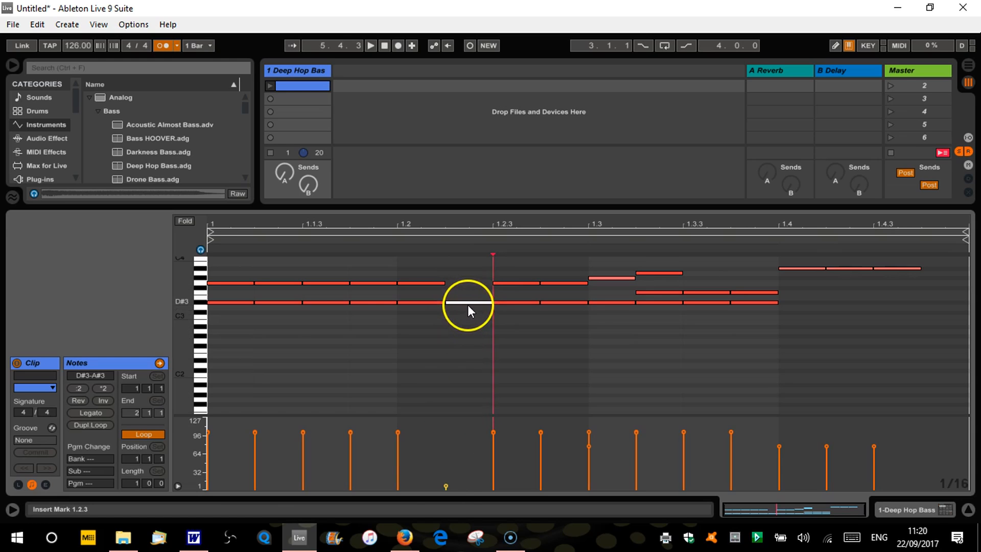
{"action": "left_click_drag", "start_coordinate": [446, 488], "coordinate": [446, 418]}
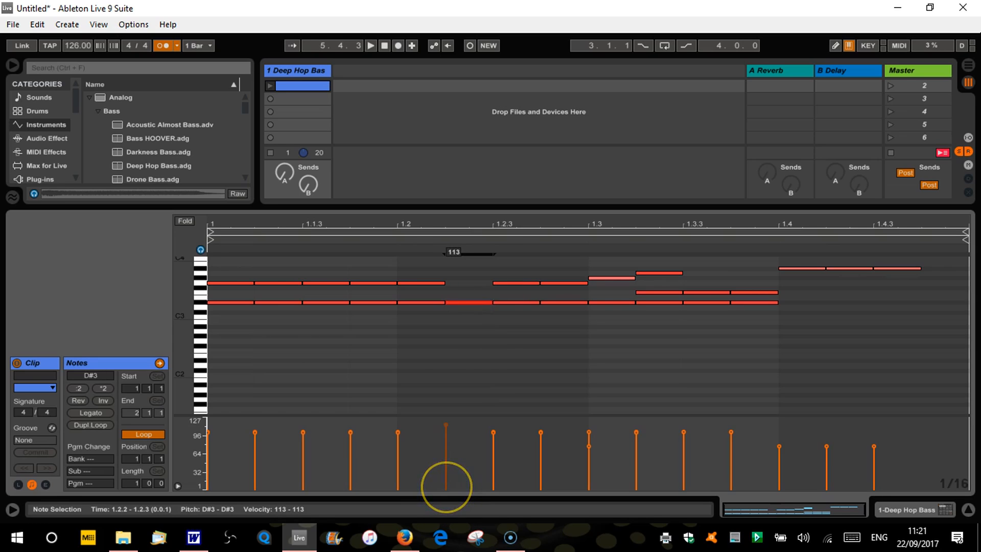
{"action": "left_click", "coordinate": [478, 356]}
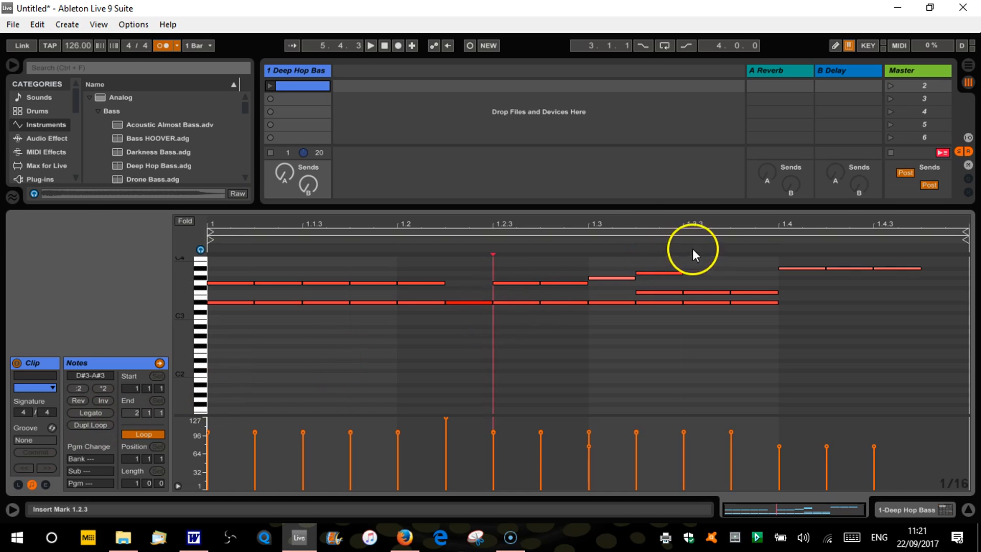
Delete all F3, G3 and G#3 notes, along with the D#3 notes at 1.1.4 and 1.3.
{"action": "left_click_drag", "start_coordinate": [925, 292], "coordinate": [206, 277]}
{"action": "key", "text": "Delete"}
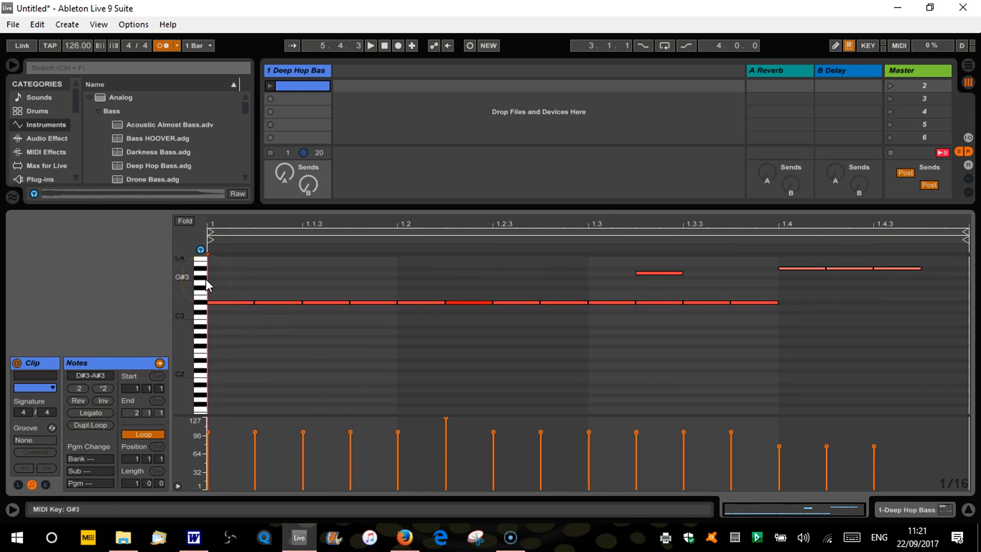
{"action": "double_click", "coordinate": [377, 302]}
{"action": "double_click", "coordinate": [601, 301]}
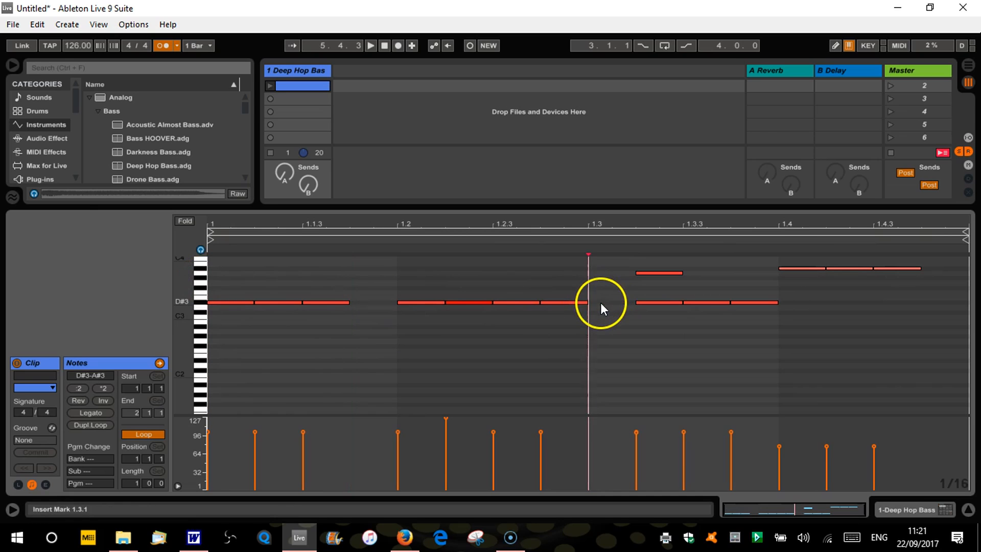
Shrink the velocity lane and duplicate the loop twice, extending the clip to four bars.
{"action": "left_click_drag", "start_coordinate": [528, 414], "coordinate": [529, 465]}
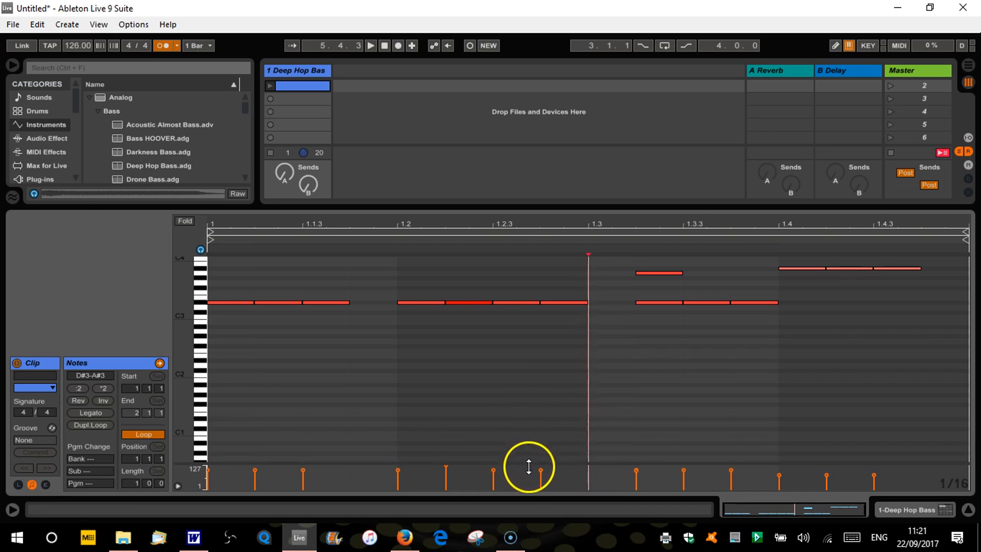
{"action": "left_click", "coordinate": [98, 426]}
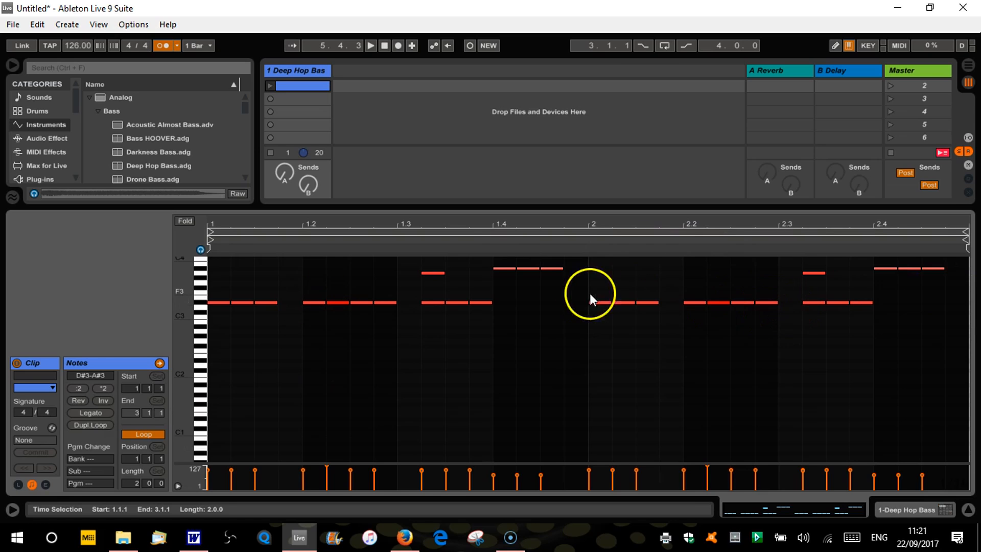
{"action": "left_click", "coordinate": [93, 424]}
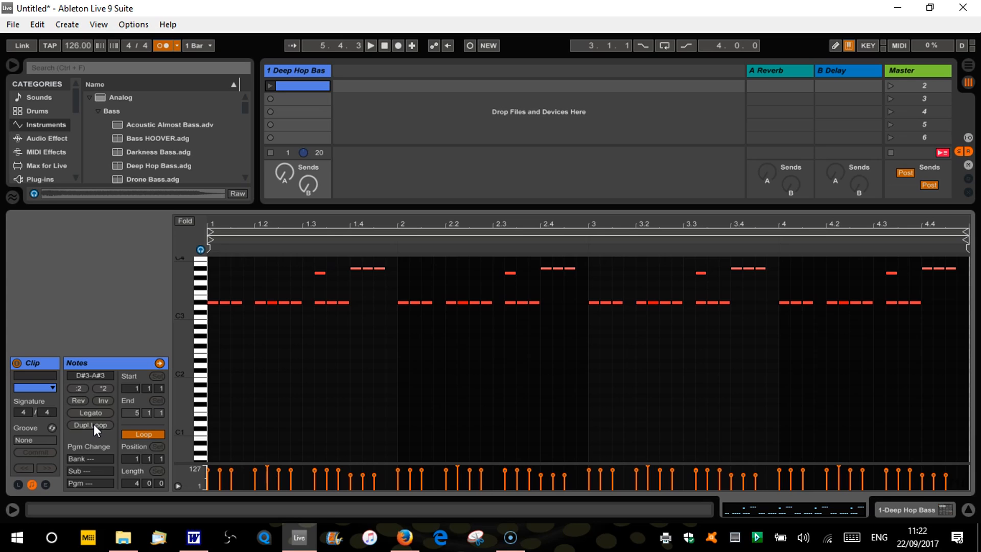
Try reversing the clip's notes, then reverse them back to their original order.
{"action": "left_click", "coordinate": [84, 411]}
{"action": "left_click", "coordinate": [78, 400]}
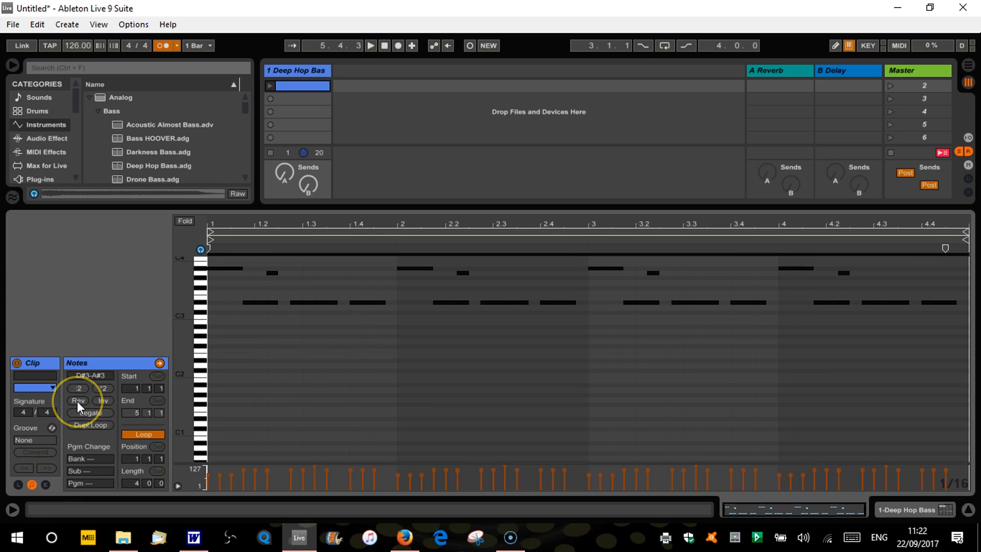
{"action": "left_click", "coordinate": [77, 401]}
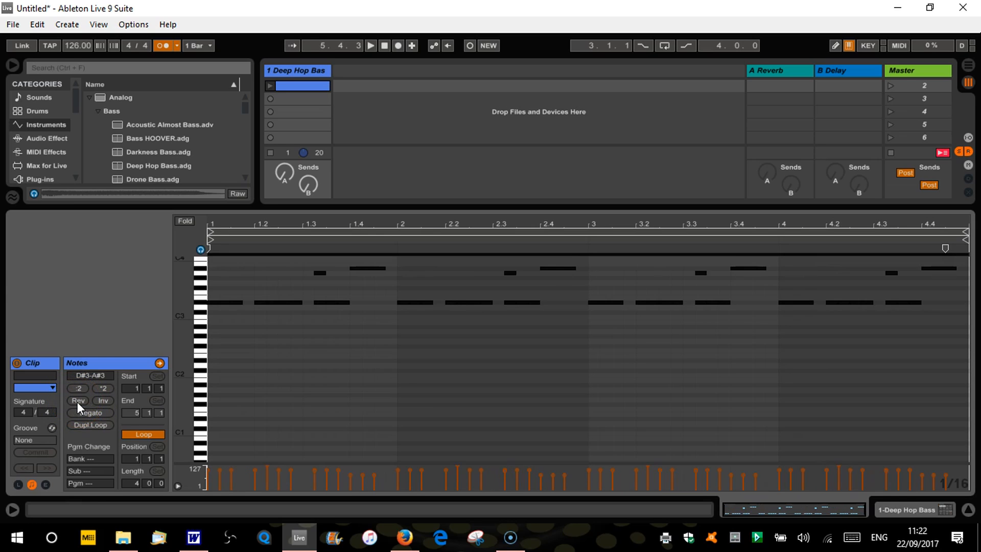
Reverse the order of the clip's notes and invert their pitches.
{"action": "left_click", "coordinate": [77, 401]}
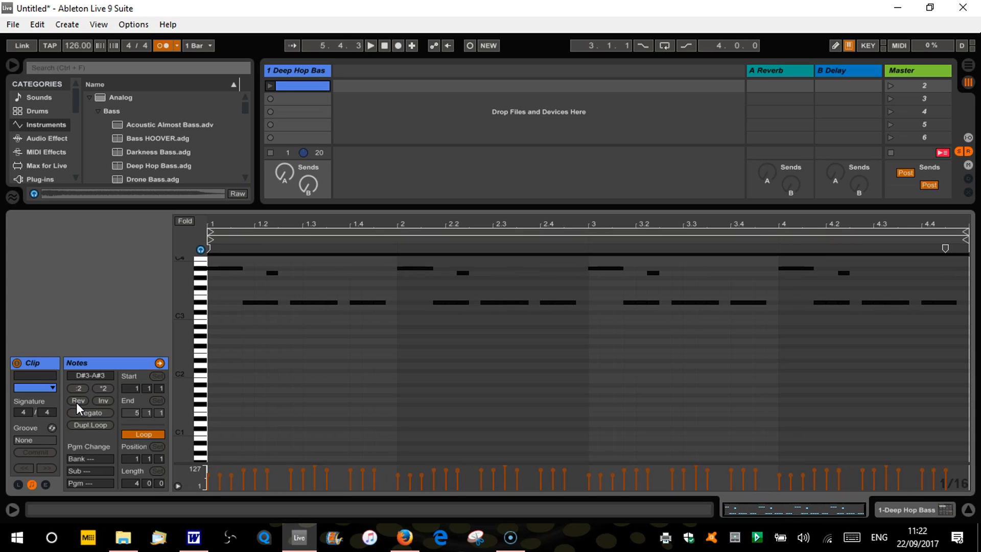
{"action": "left_click", "coordinate": [103, 401]}
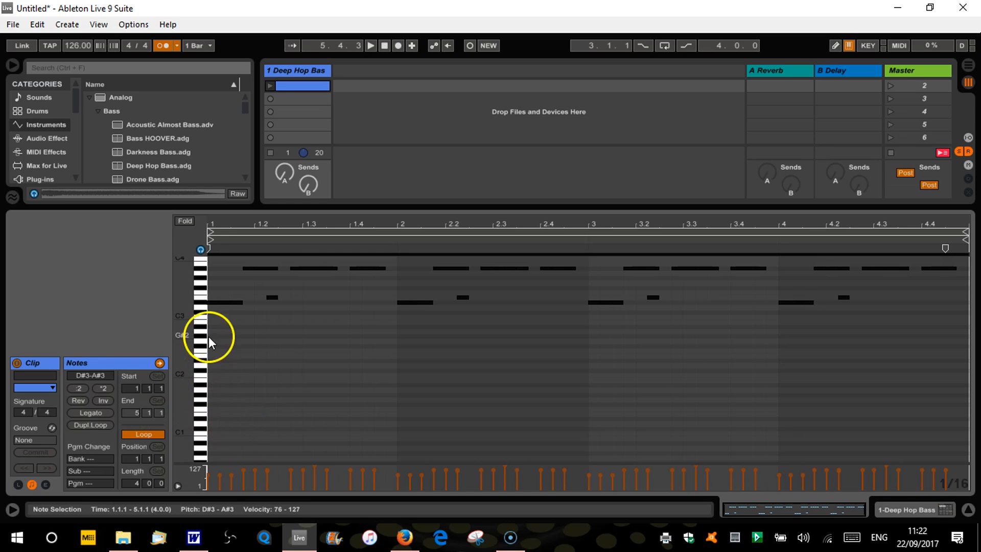
Delete all A#3 notes and apply Legato to the remaining D#3 and E3 notes.
{"action": "left_click", "coordinate": [202, 275]}
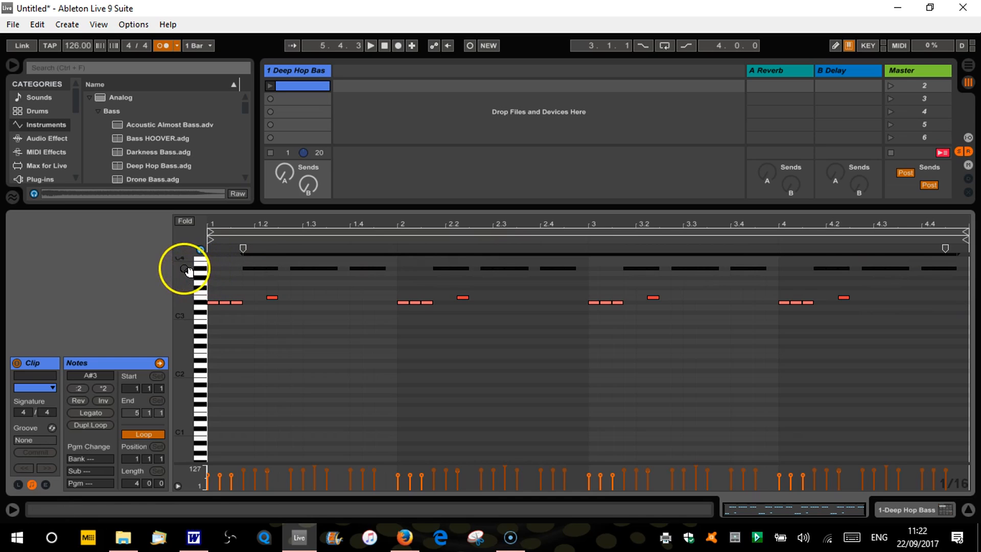
{"action": "left_click", "coordinate": [204, 269]}
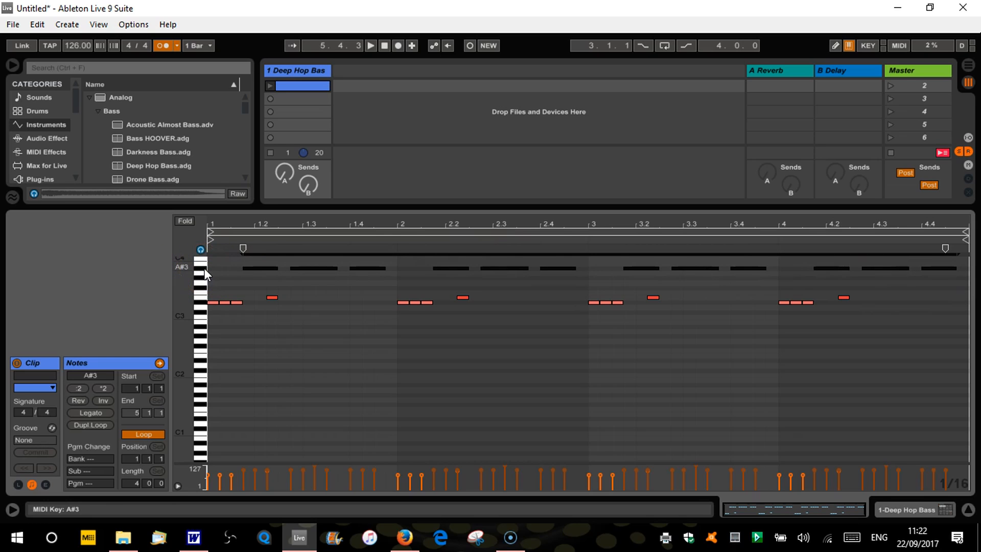
{"action": "key", "text": "Delete"}
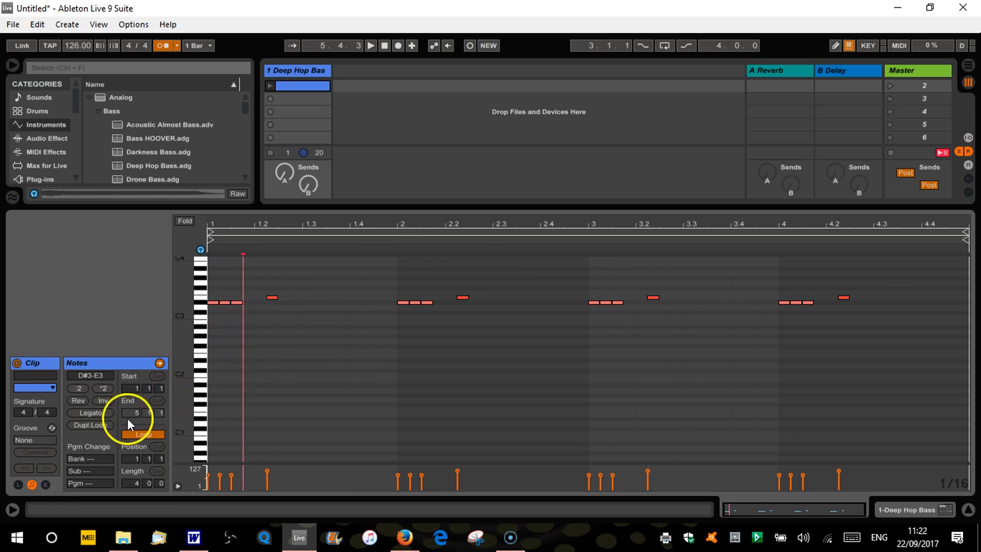
{"action": "left_click", "coordinate": [96, 412]}
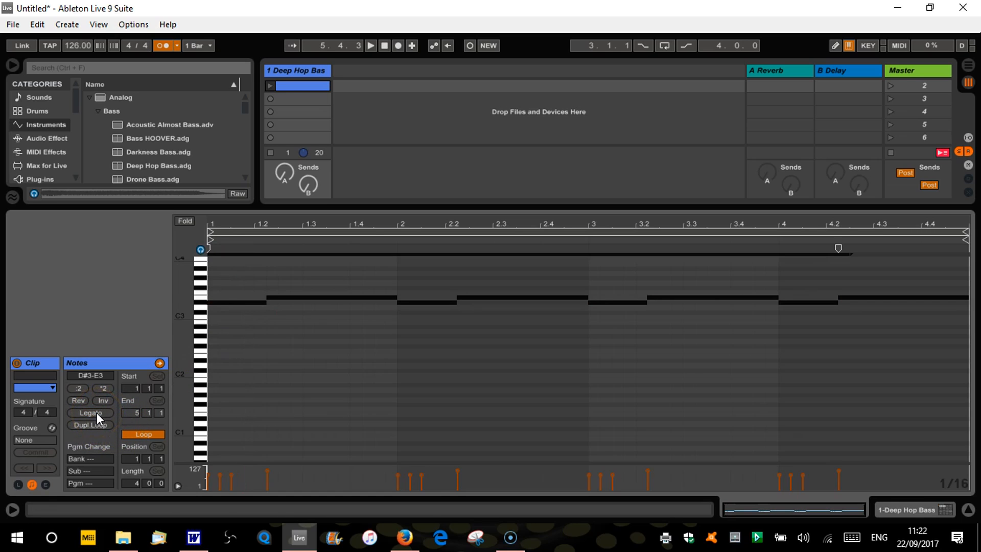
{"action": "left_click", "coordinate": [333, 309]}
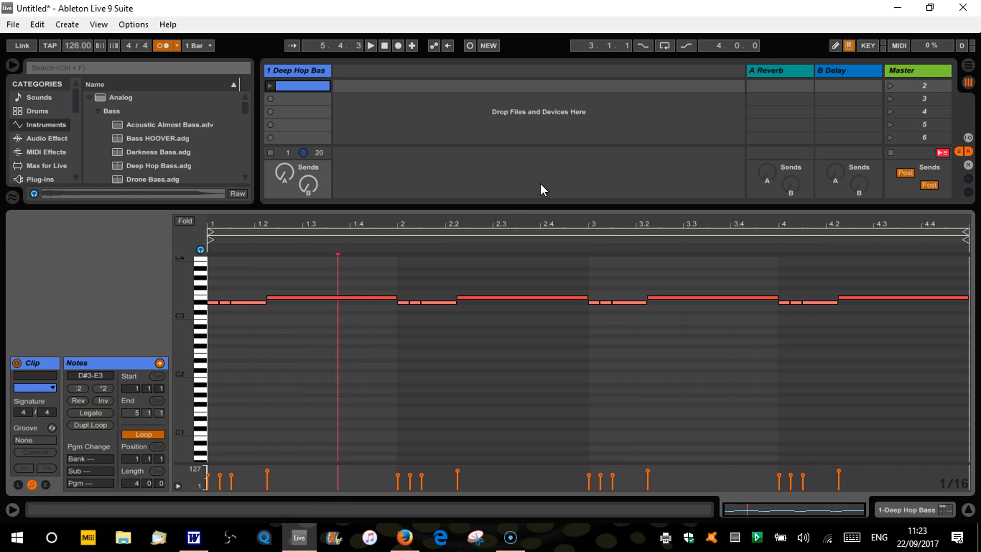
Shrink the clip editor to reveal the full track mixer and disarm the Deep Hop Bass track for recording.
{"action": "left_click", "coordinate": [543, 209]}
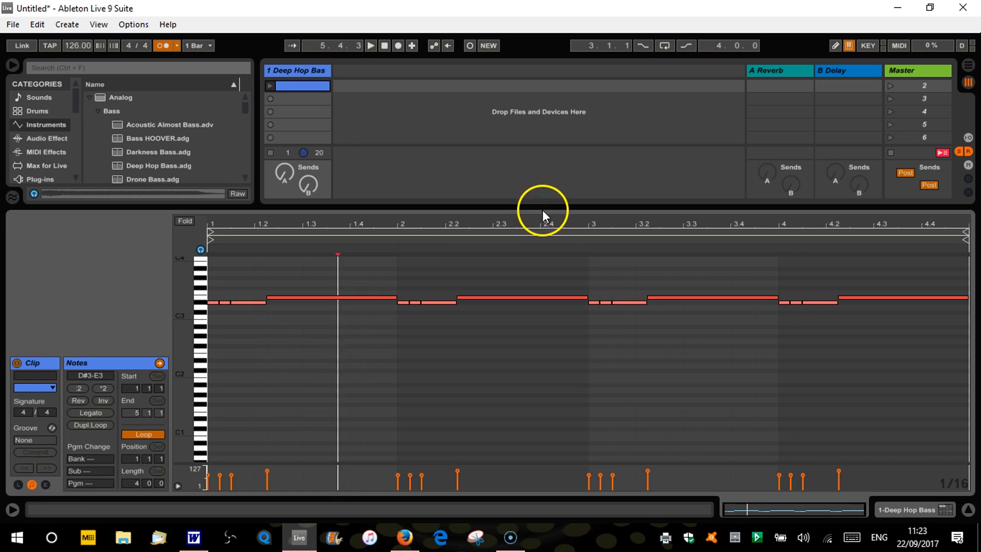
{"action": "left_click_drag", "start_coordinate": [543, 209], "coordinate": [549, 368]}
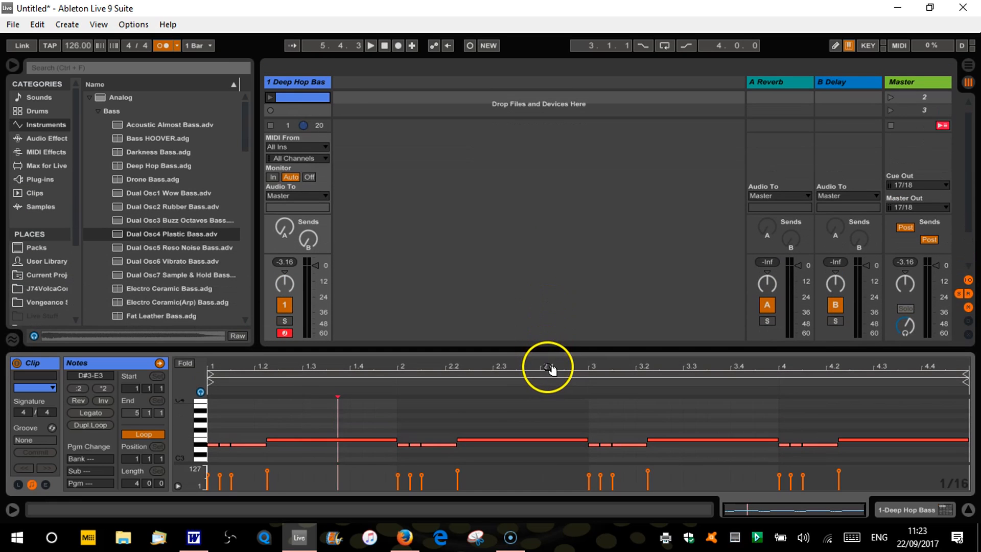
{"action": "left_click", "coordinate": [285, 334]}
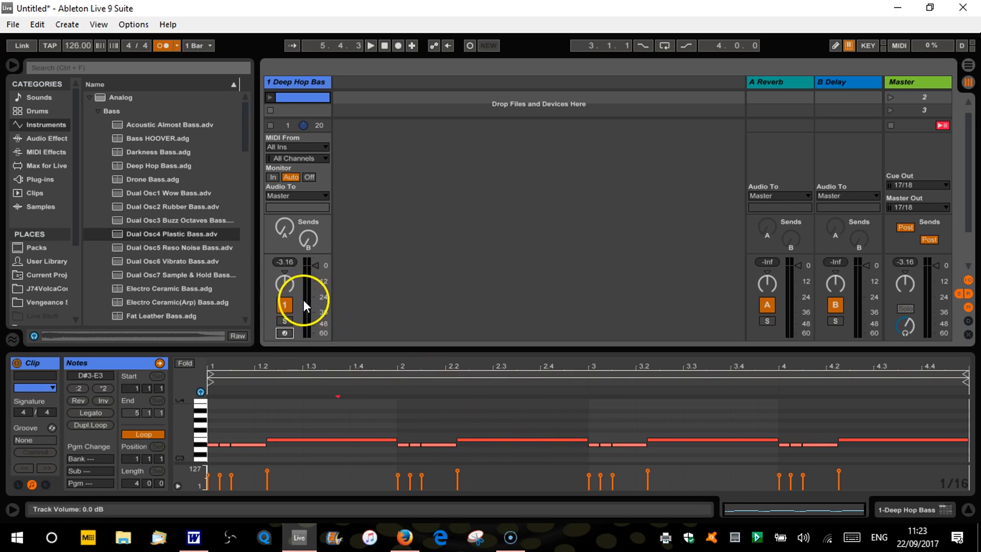
Collapse the Bass and Analog folders in the instrument browser and turn off the metronome.
{"action": "left_click", "coordinate": [99, 112]}
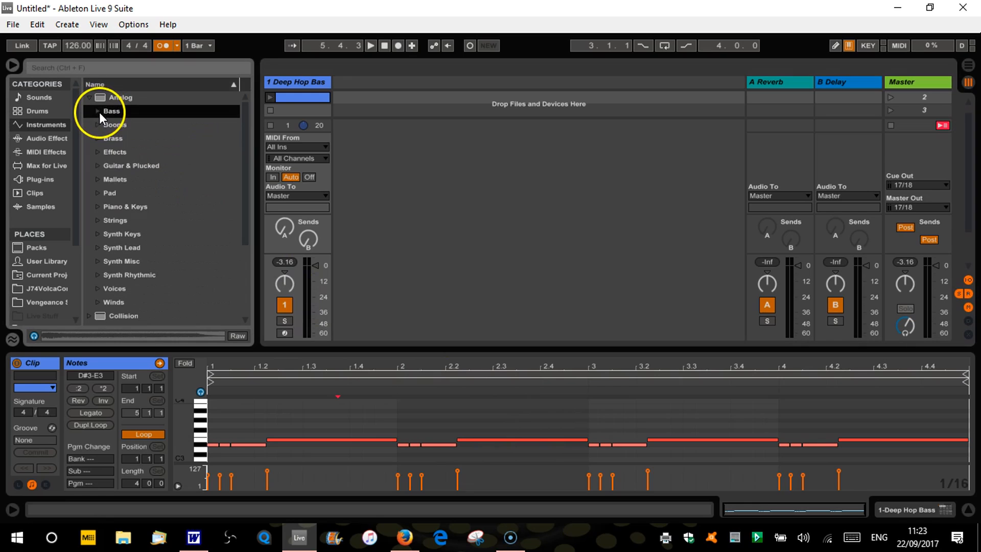
{"action": "left_click", "coordinate": [90, 98]}
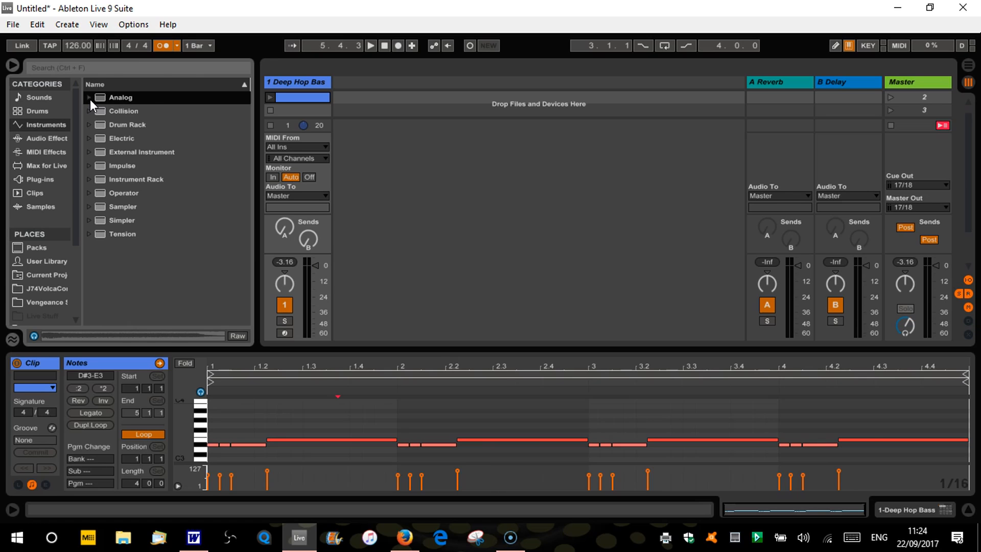
{"action": "left_click", "coordinate": [163, 46]}
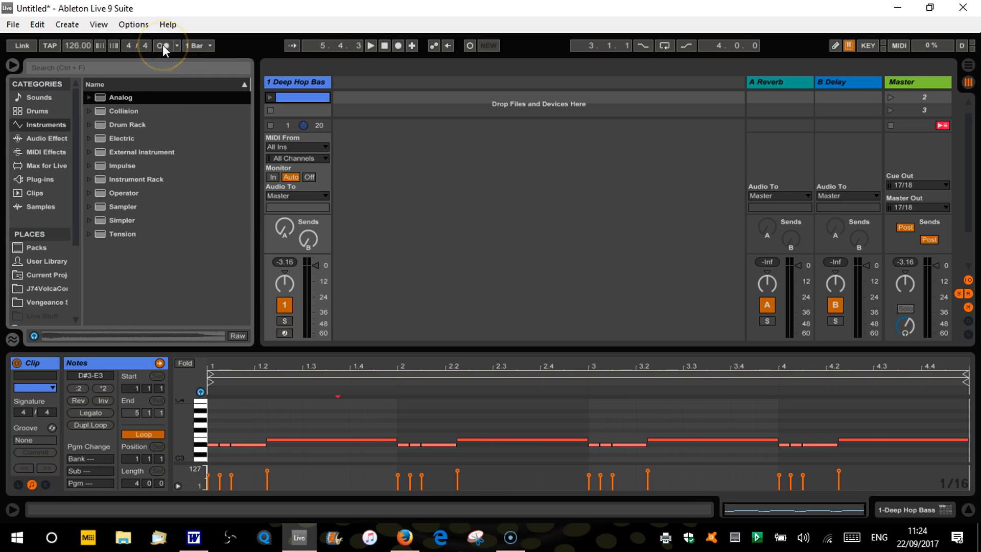